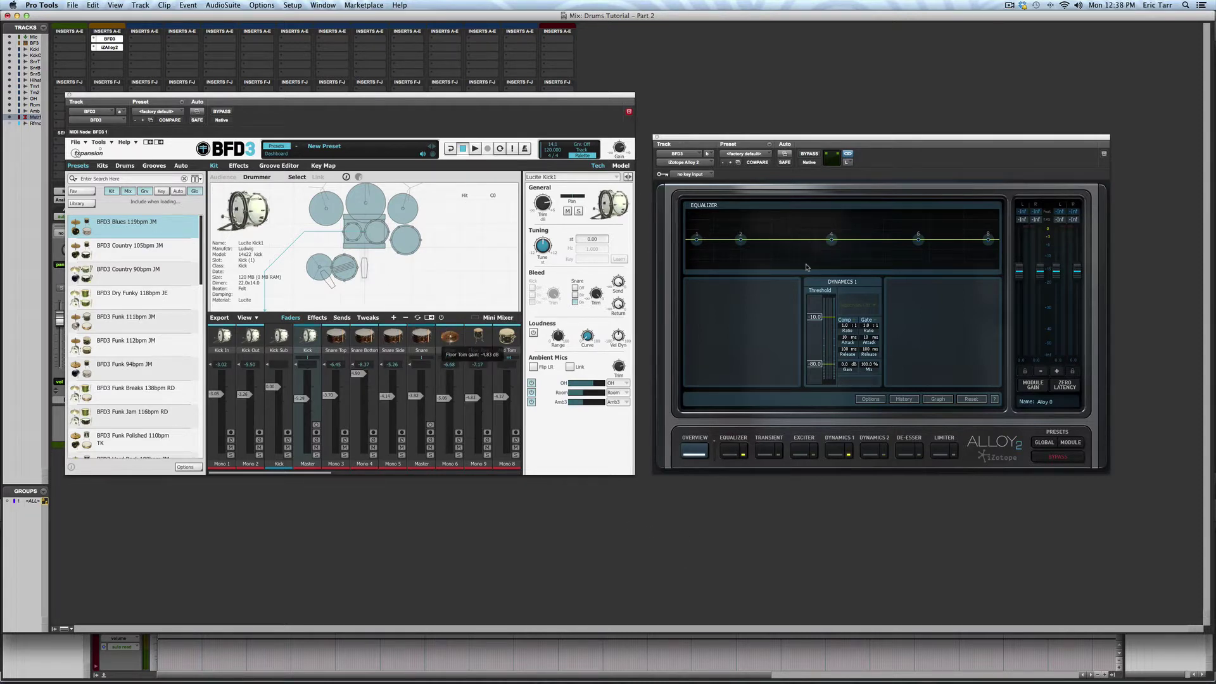
- Close the Alloy 2 and BFD3 plug-in windows and review the recorded drum tracks in the Edit window
left_click(656, 138)
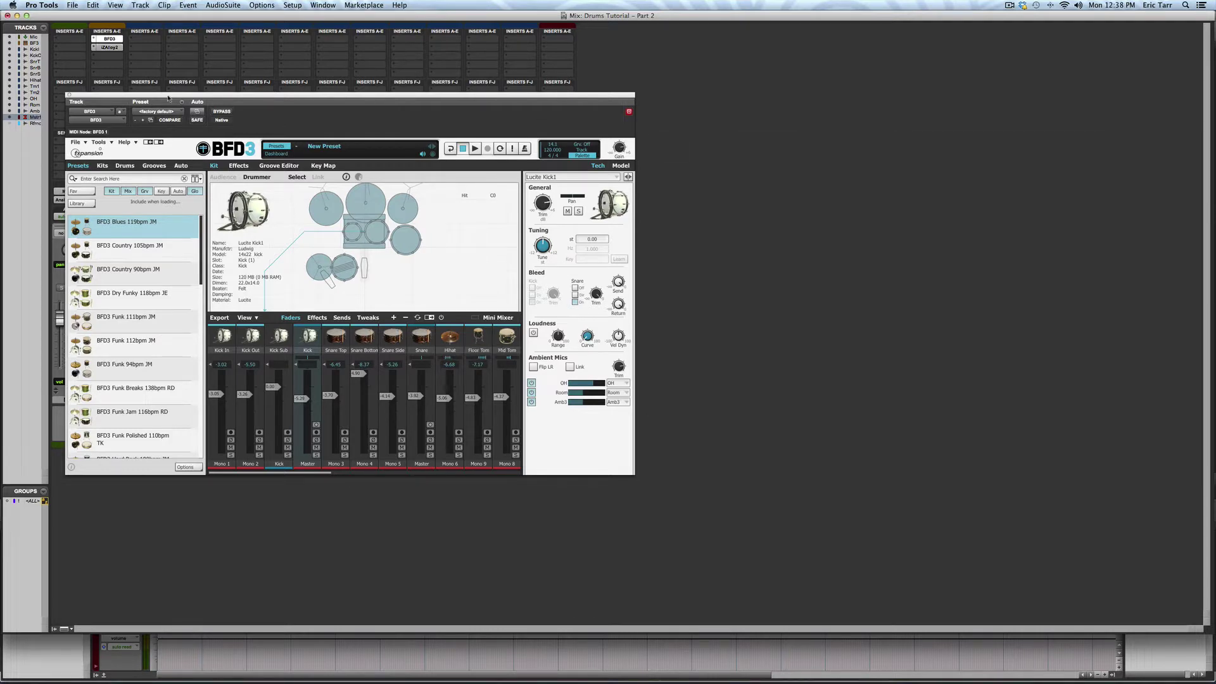
left_click(69, 95)
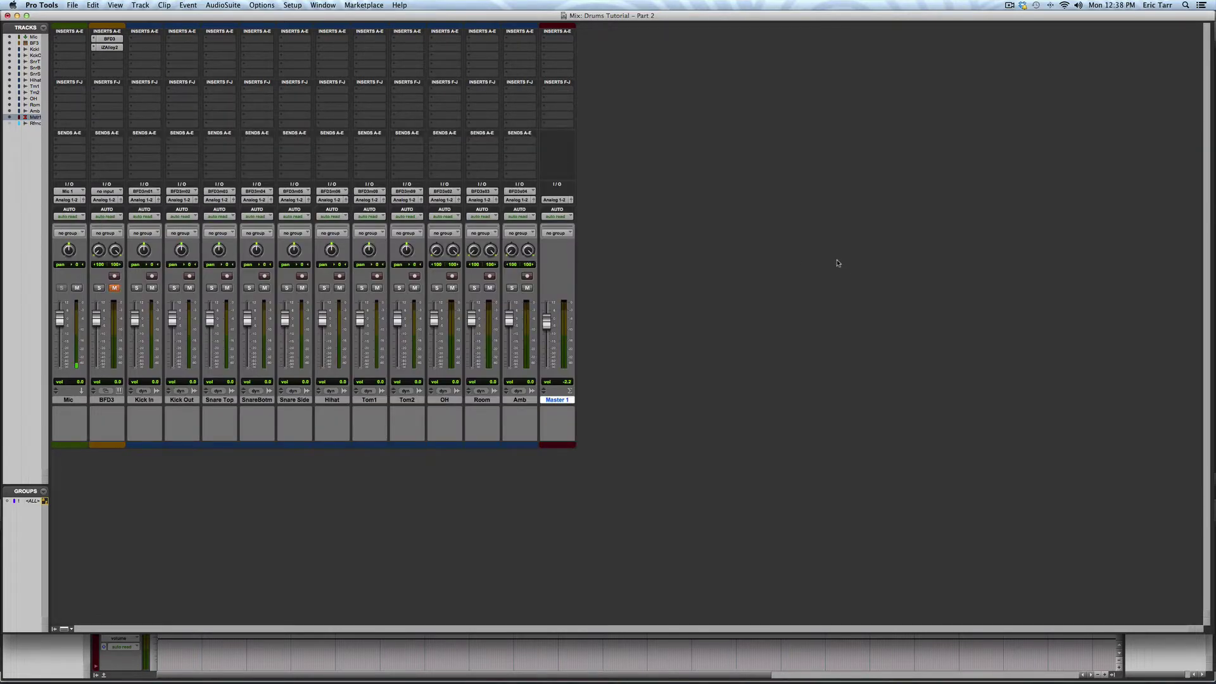
key("super+equal")
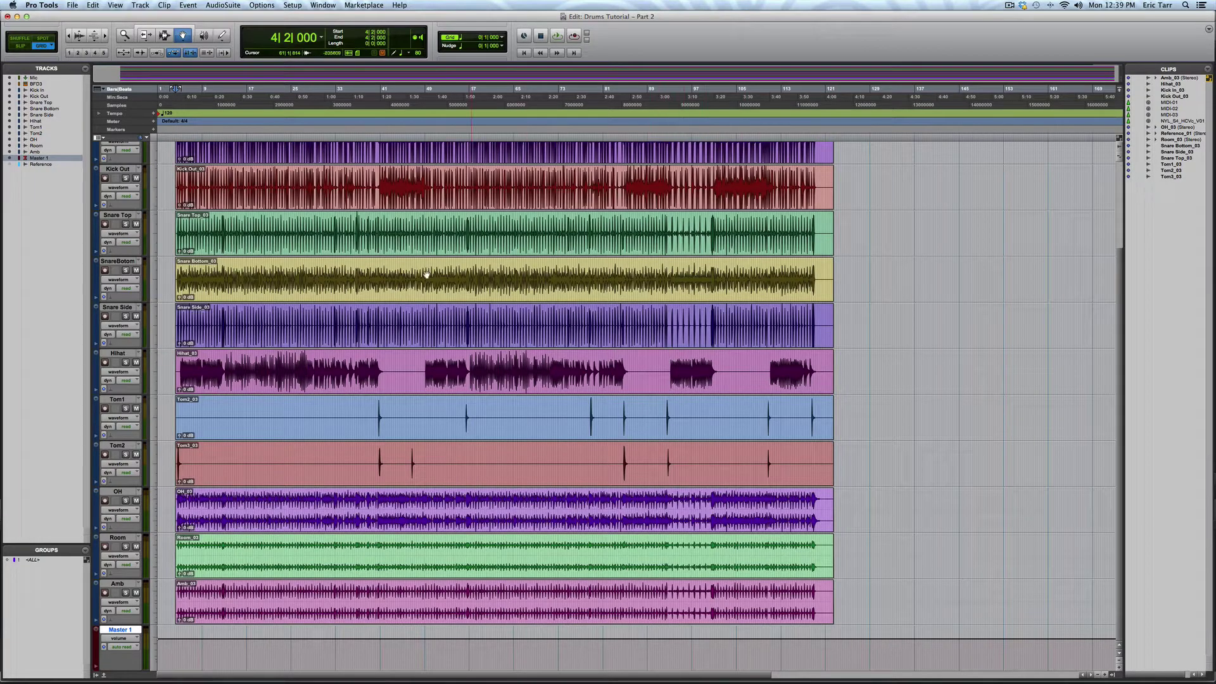
scroll(380, 240, "up", 3)
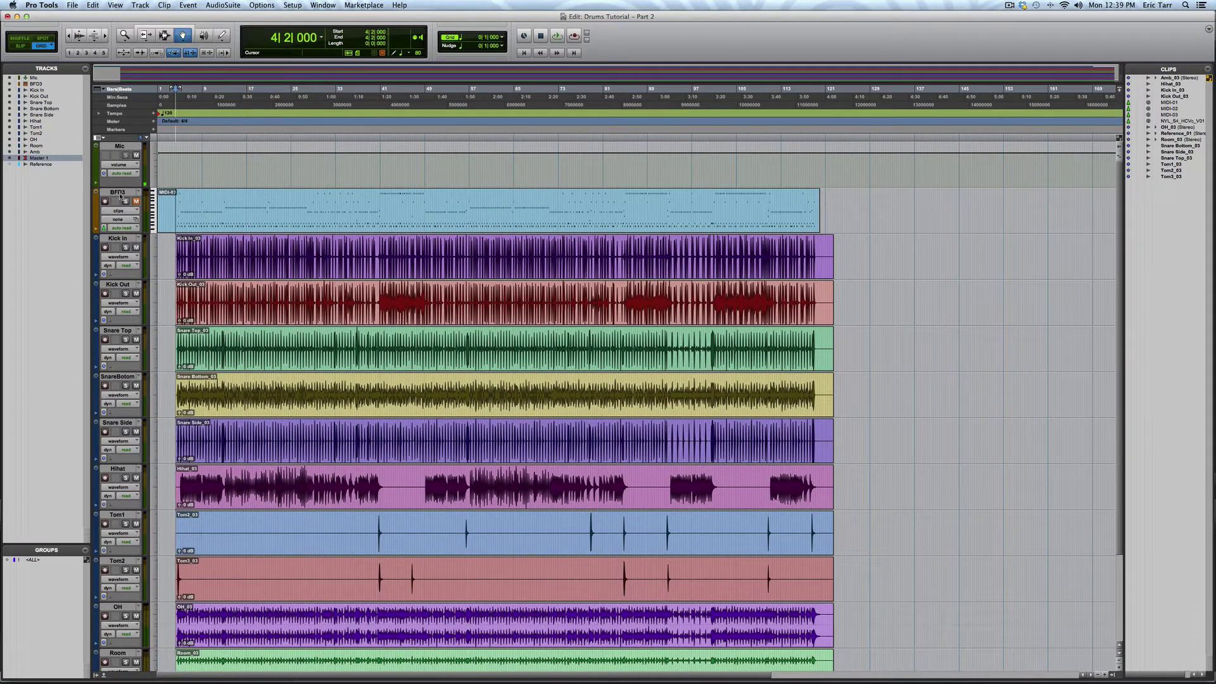
scroll(175, 277, "down", 3)
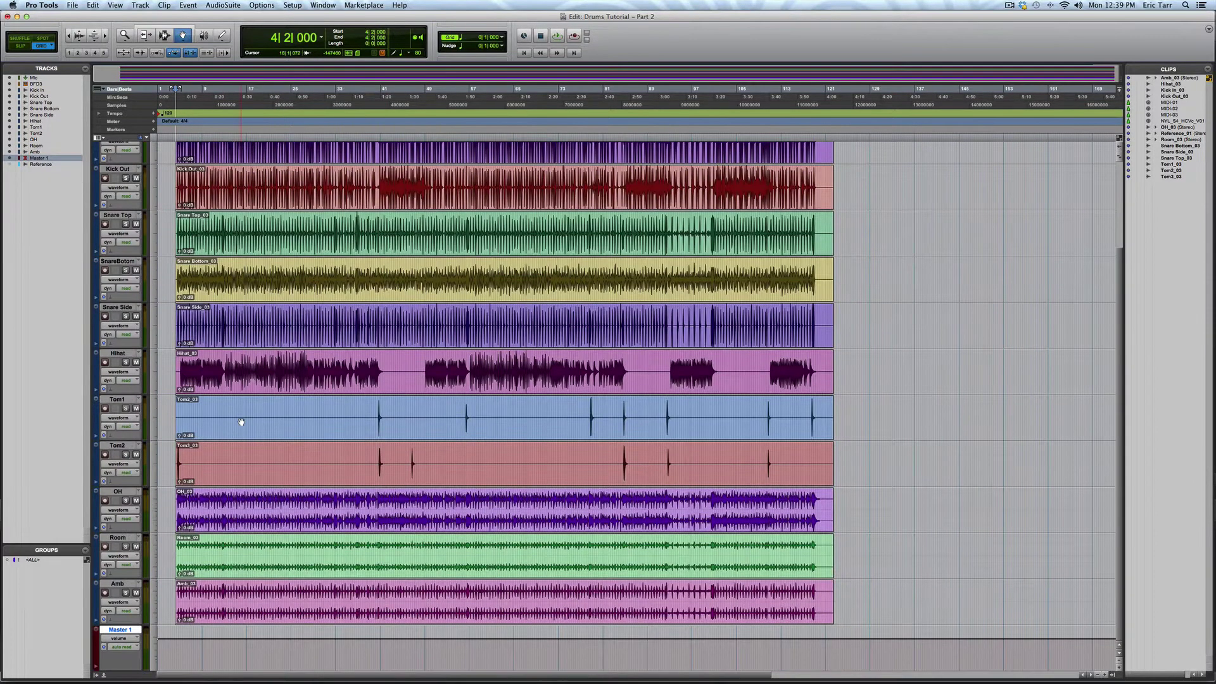
scroll(244, 418, "up", 2)
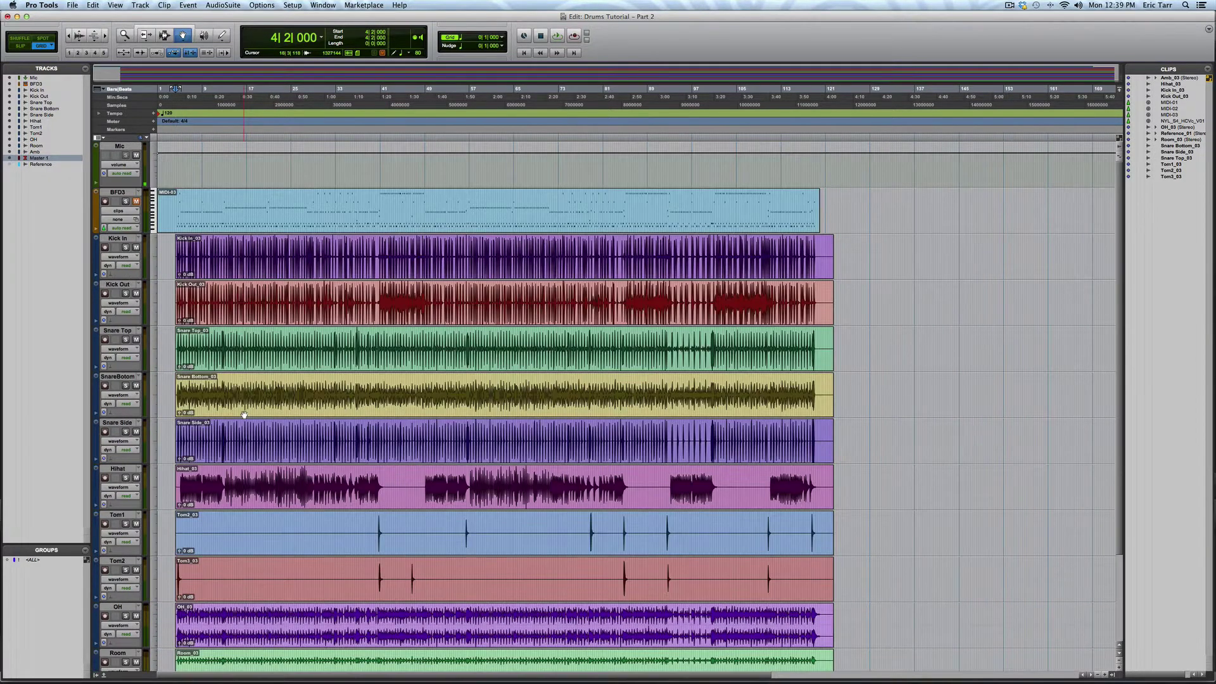
- Make the BFD3 instrument track inactive in the Mix window
key("super+equal")
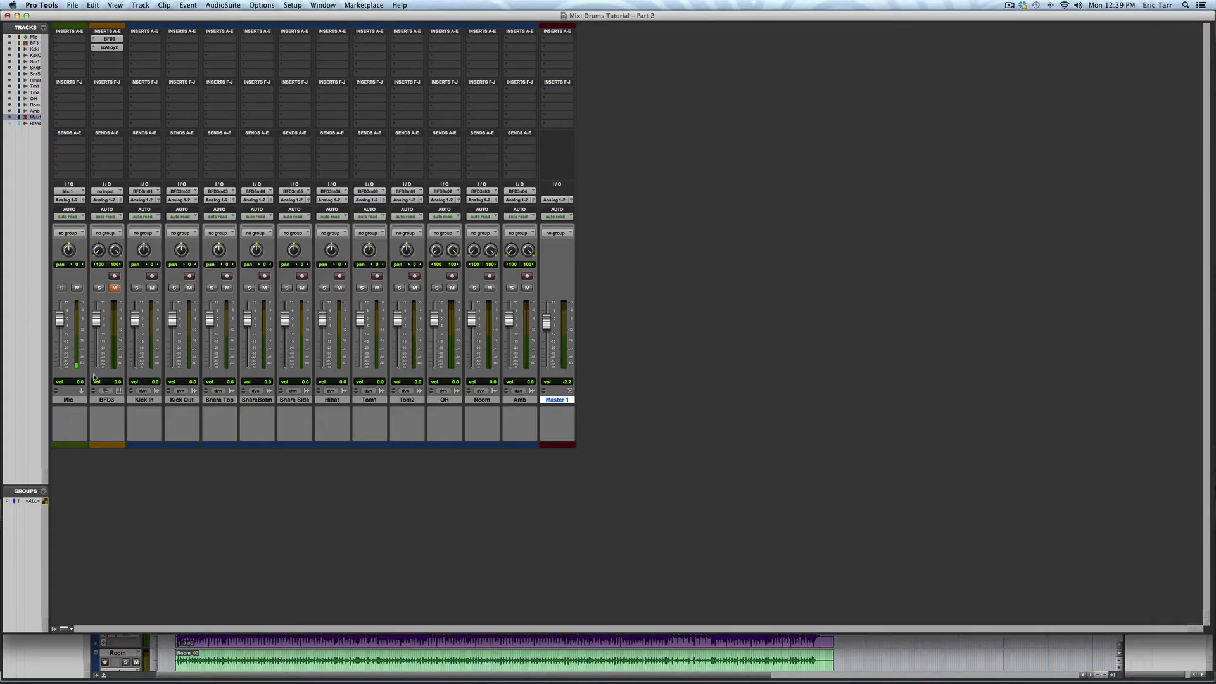
left_click(107, 400)
right_click(108, 399)
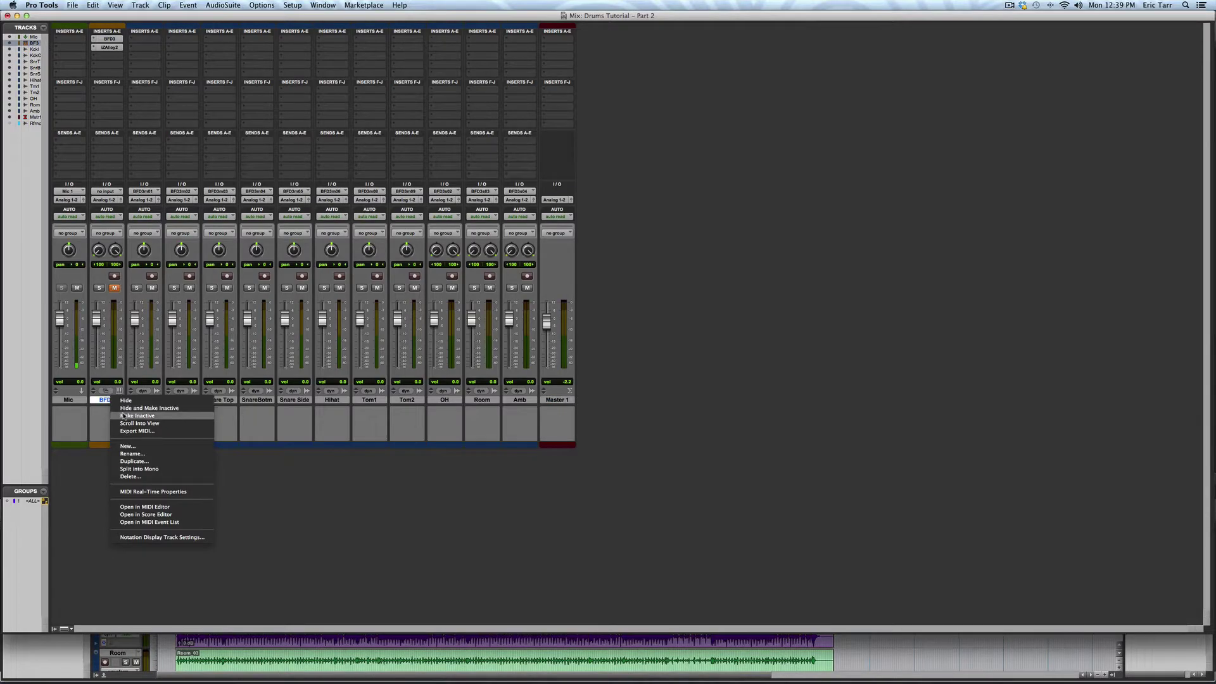
left_click(123, 415)
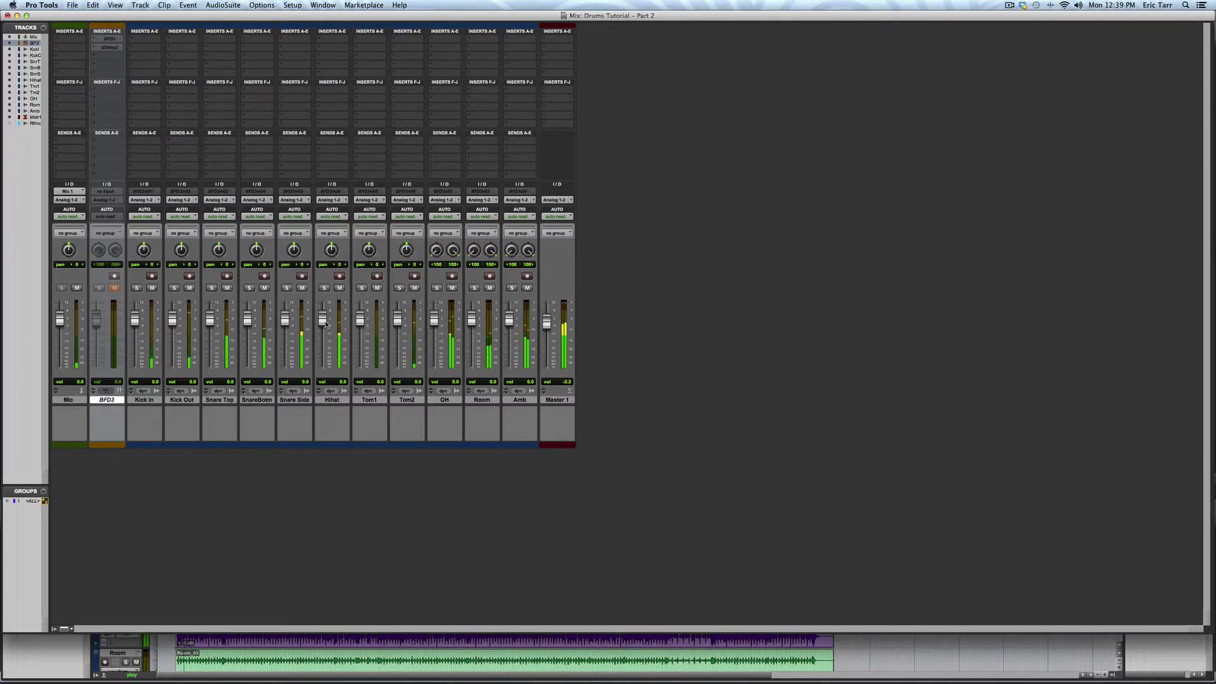
- Lower the Hihat to about -10.4 dB and both toms slightly, and pan these three tracks off center
left_click_drag(323, 317, 323, 334)
left_click_drag(332, 254, 419, 226)
left_click_drag(400, 319, 365, 324)
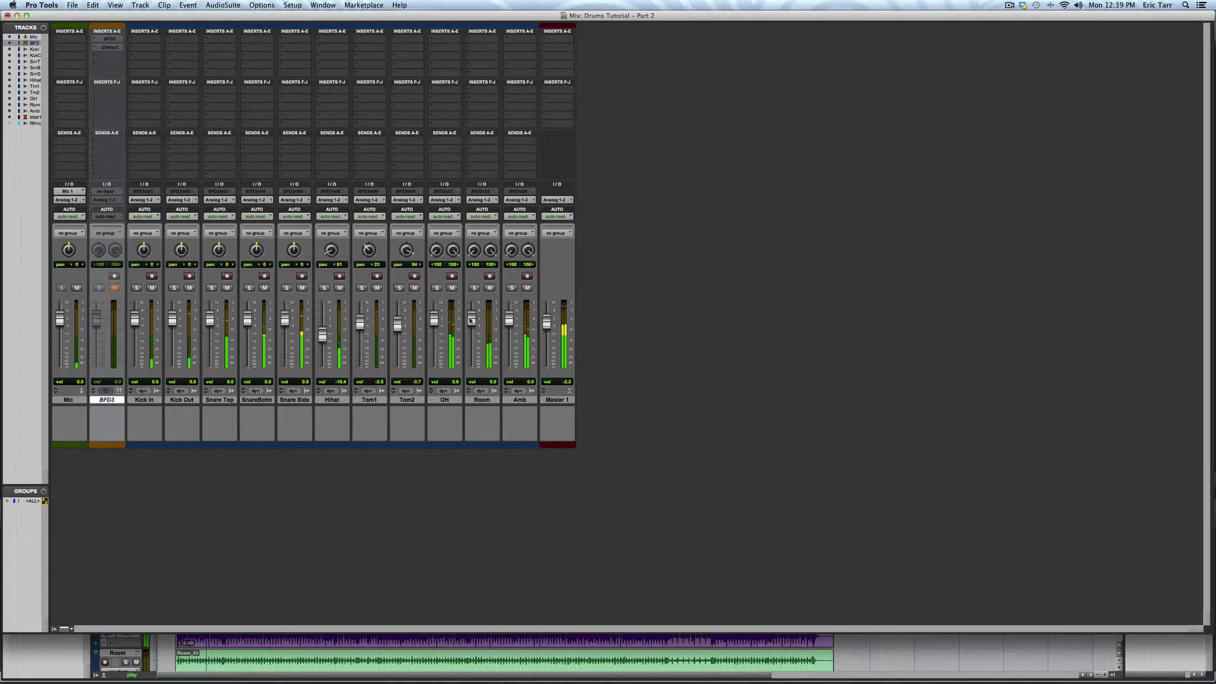
- Balance the remaining drum levels by lowering the Room to about -7.7 dB and reducing the Amb, OH, kick and snare tracks
left_click_drag(471, 319, 509, 336)
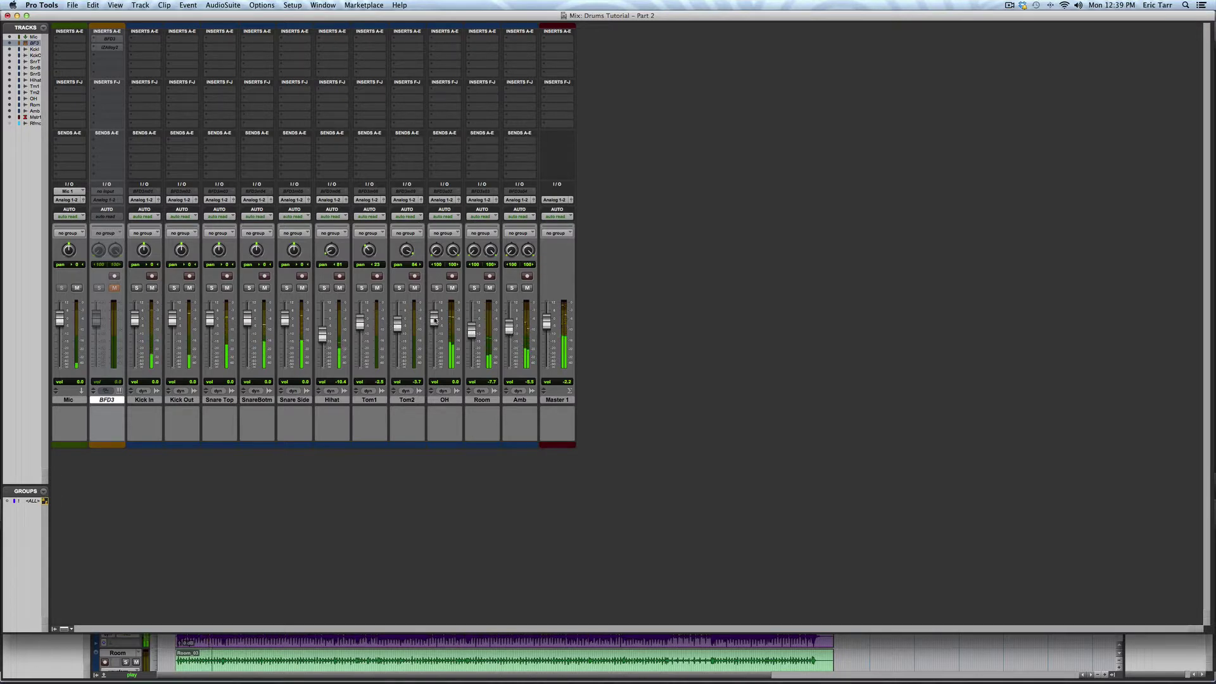
left_click_drag(435, 319, 435, 324)
left_click_drag(176, 325, 137, 329)
left_click_drag(174, 329, 174, 330)
left_click_drag(248, 318, 285, 323)
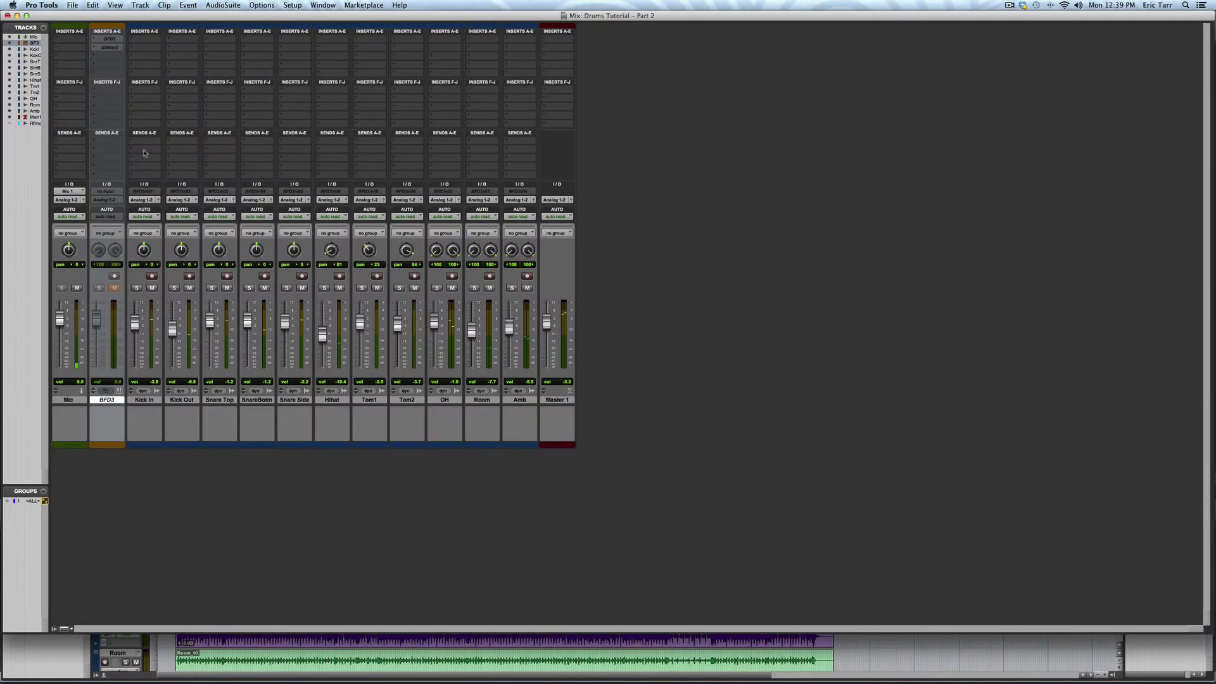
- Show the hidden Reference track and mute all drum tracks from Kick In through Amb
left_click(9, 123)
left_click(588, 401)
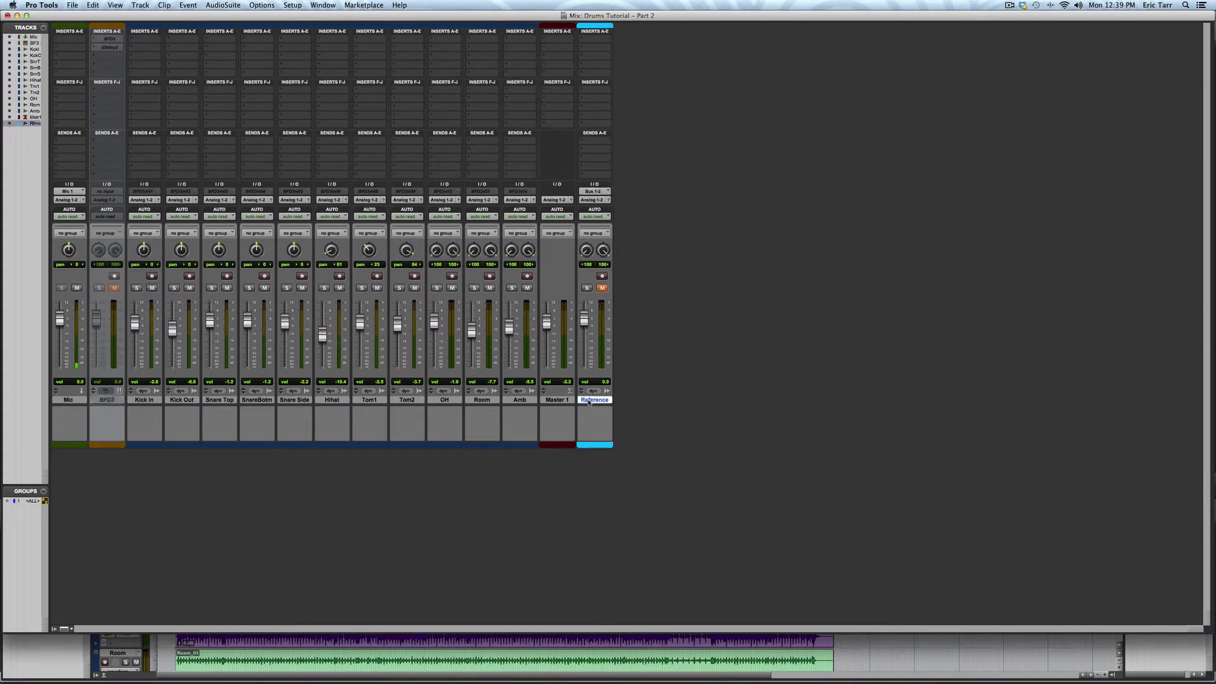
left_click(524, 401)
left_click(151, 399, "shift")
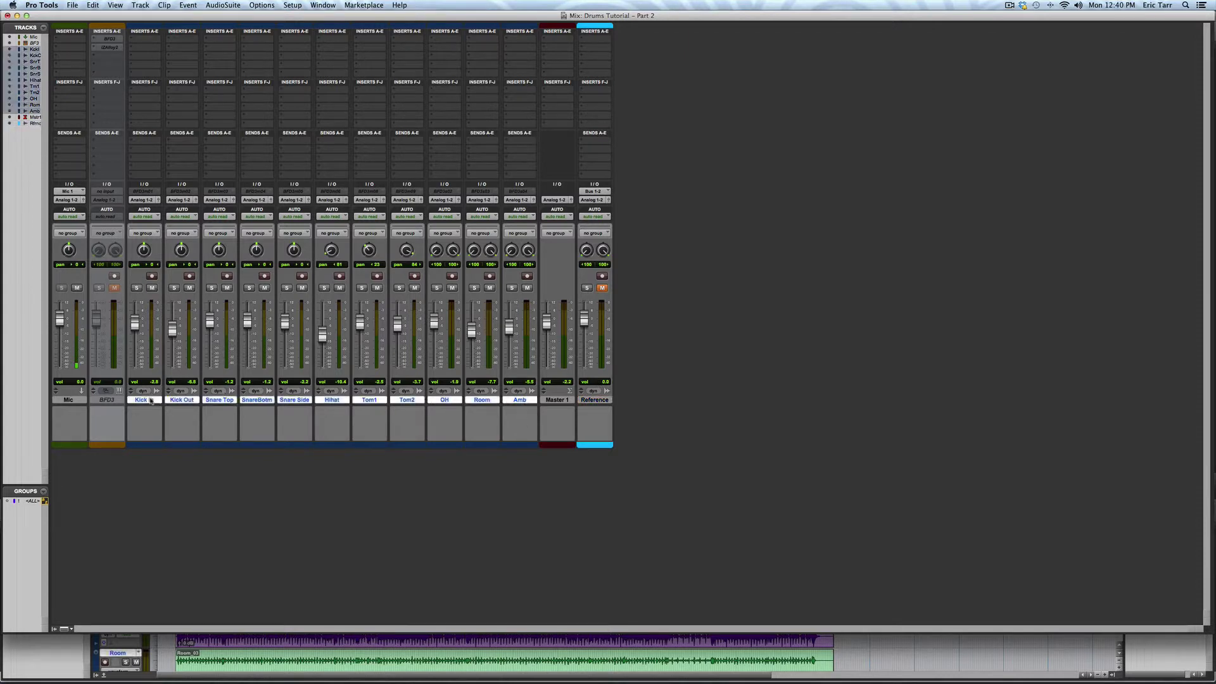
left_click(152, 289)
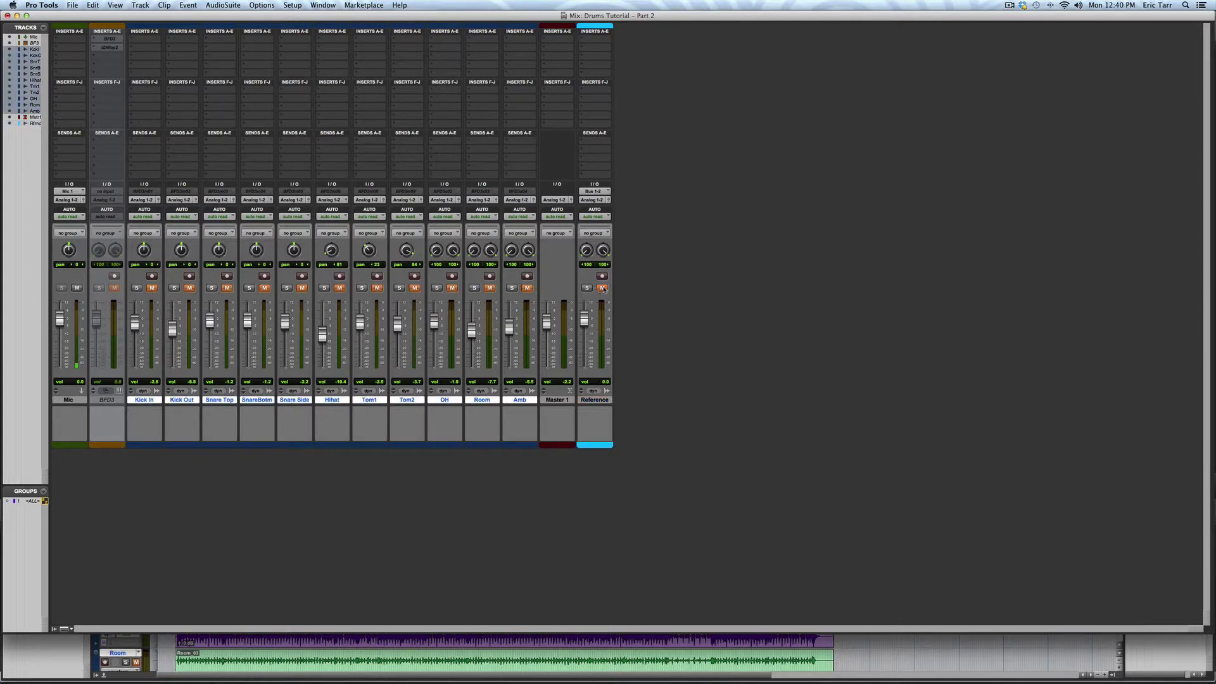
- Play back the Reference track for comparison, mute it again and unmute all the drum tracks
key("super+equal")
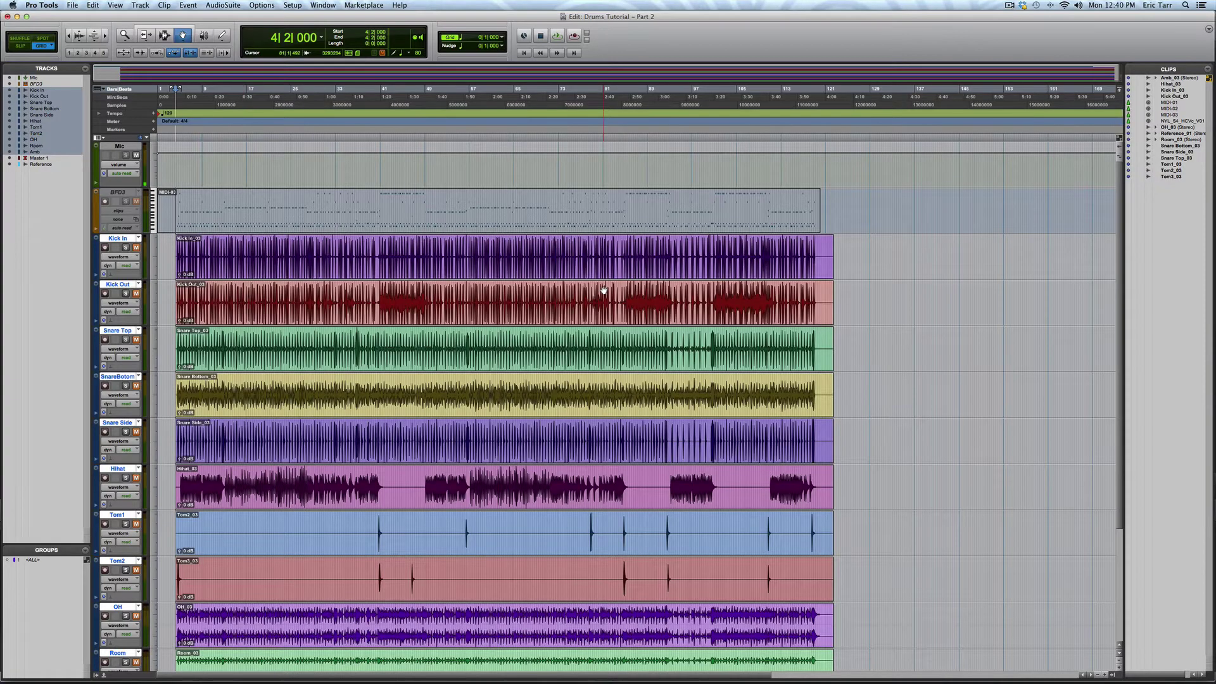
scroll(611, 285, "down", 5)
key("space")
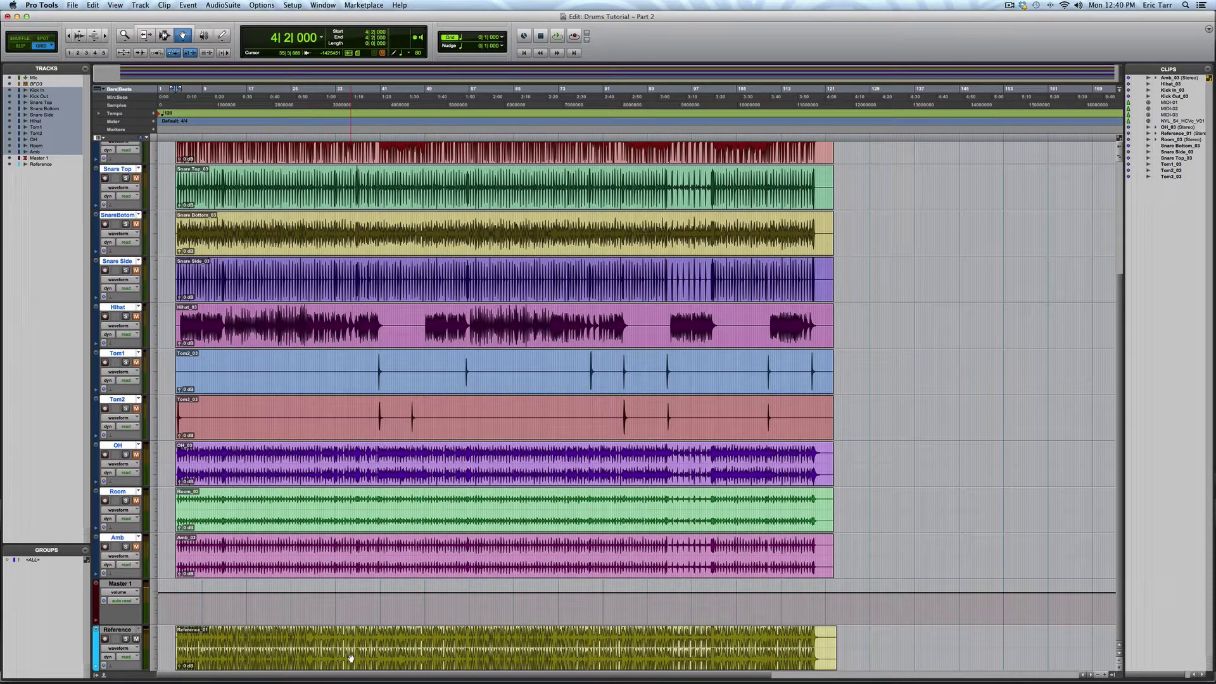
key("super+equal")
left_click(603, 289)
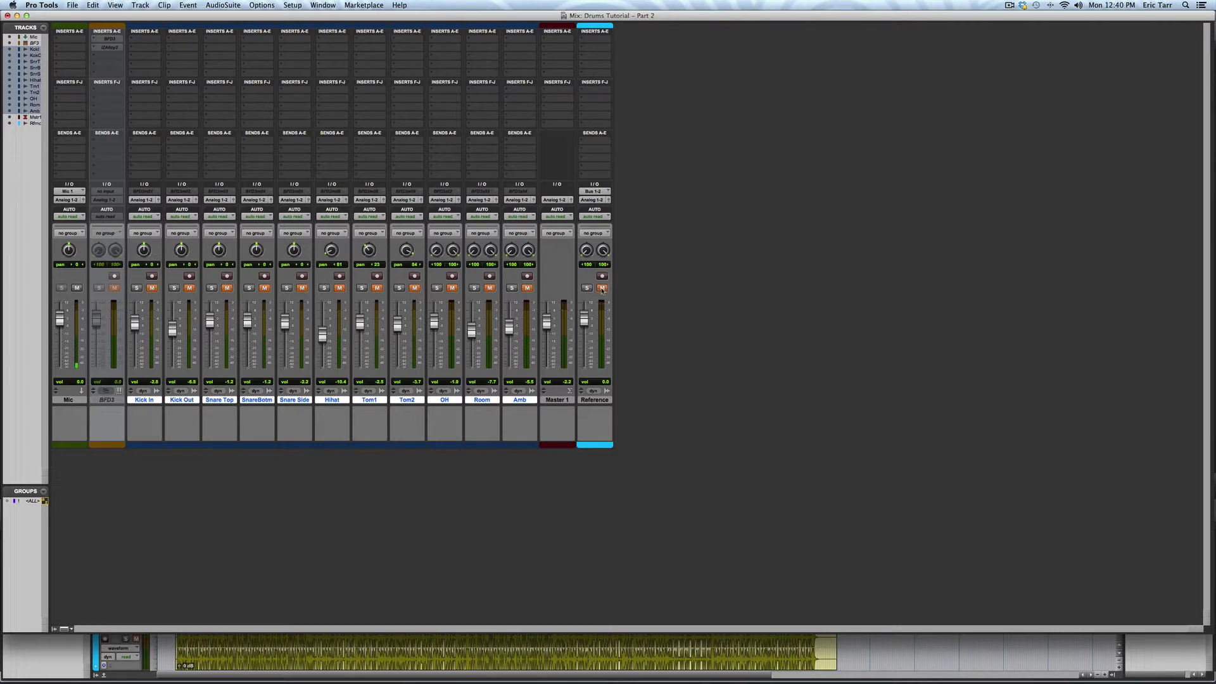
left_click(527, 288)
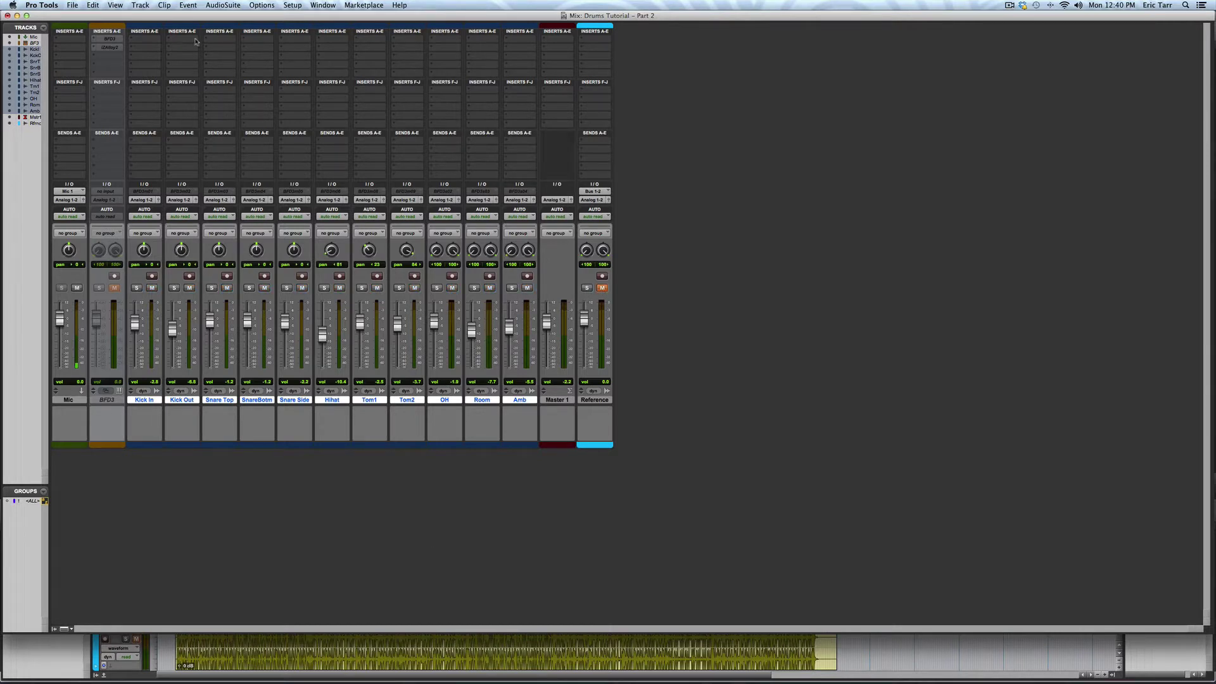
- Insert the iZotope Alloy 2 (mono) plug-in in the first insert slot of all selected drum tracks
left_click(133, 40)
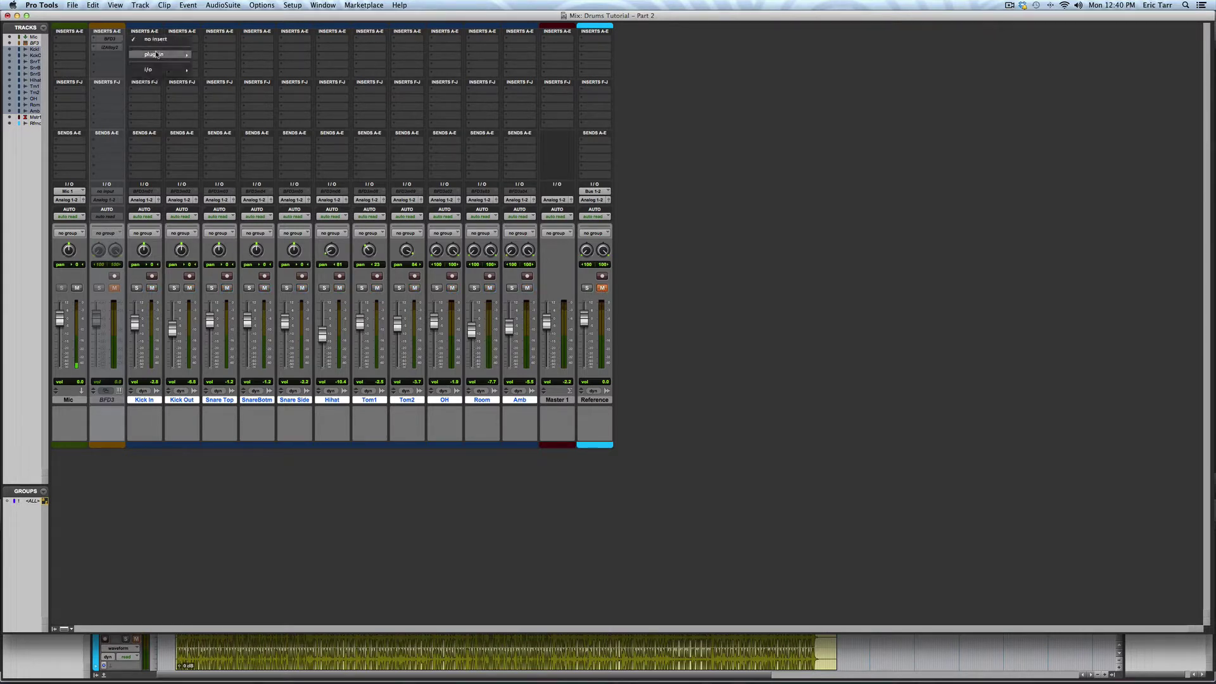
mouse_move(157, 54)
mouse_move(241, 55)
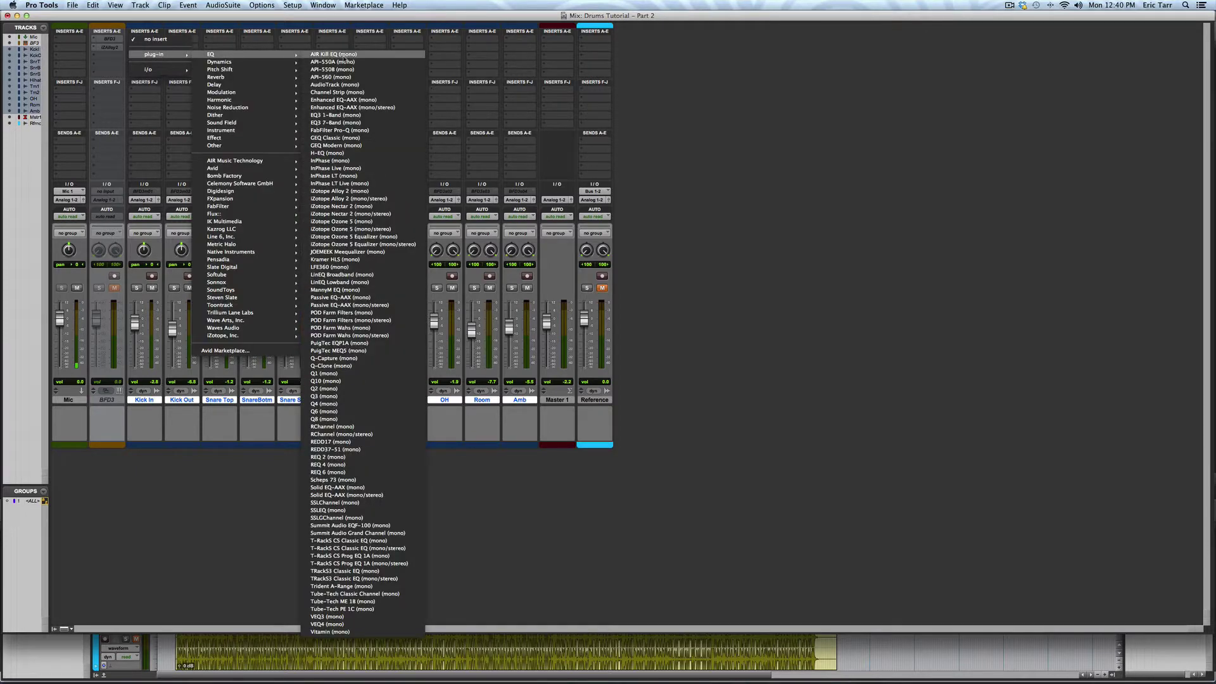
left_click(373, 192)
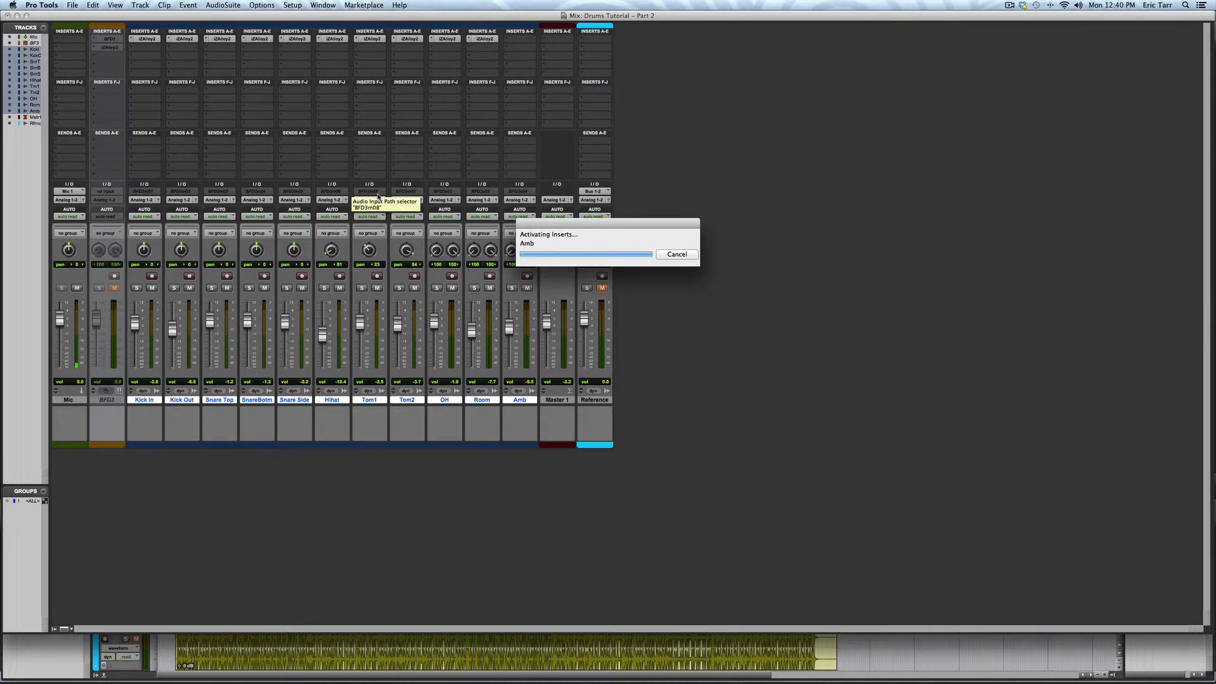
- Open Alloy 2 on Kick In and enable its Transient module, raising the attack and reducing the sustain
left_click(147, 39)
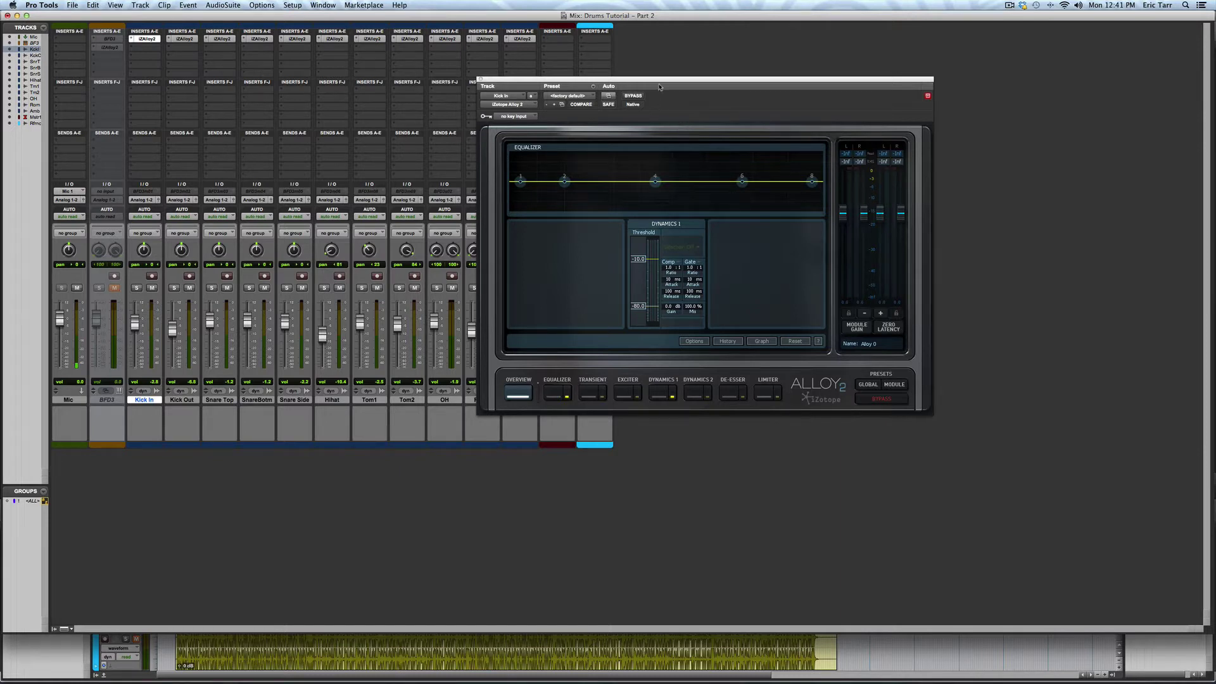
left_click_drag(660, 86, 487, 115)
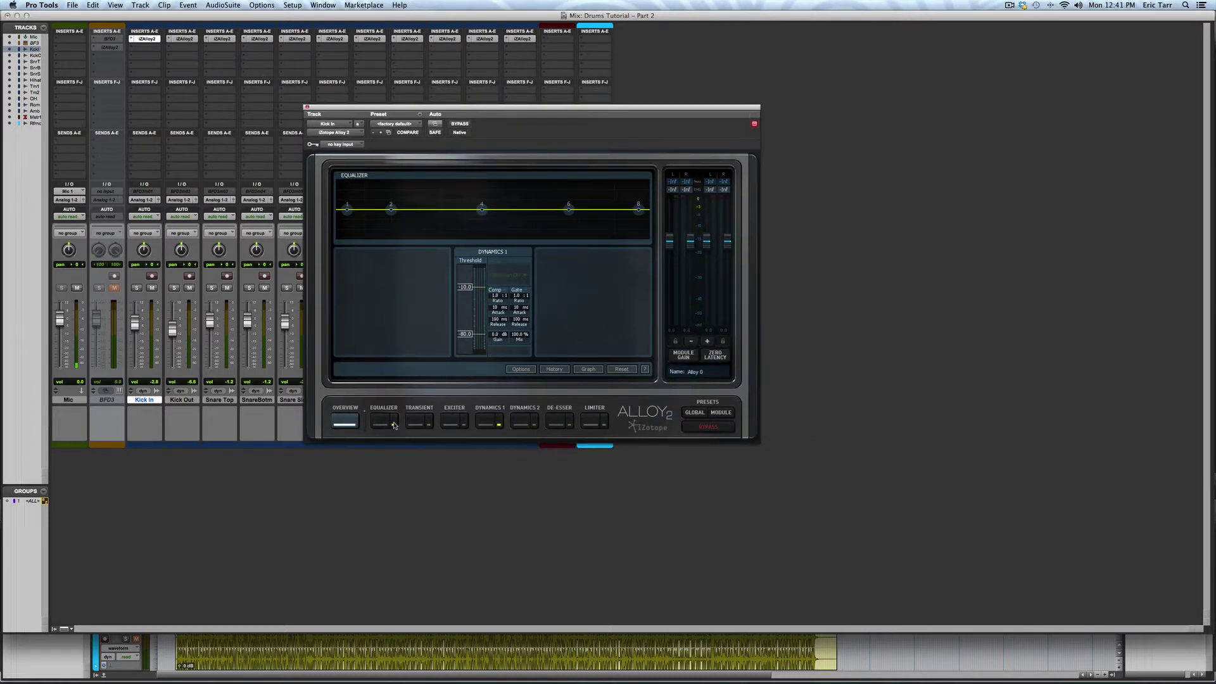
left_click(419, 422)
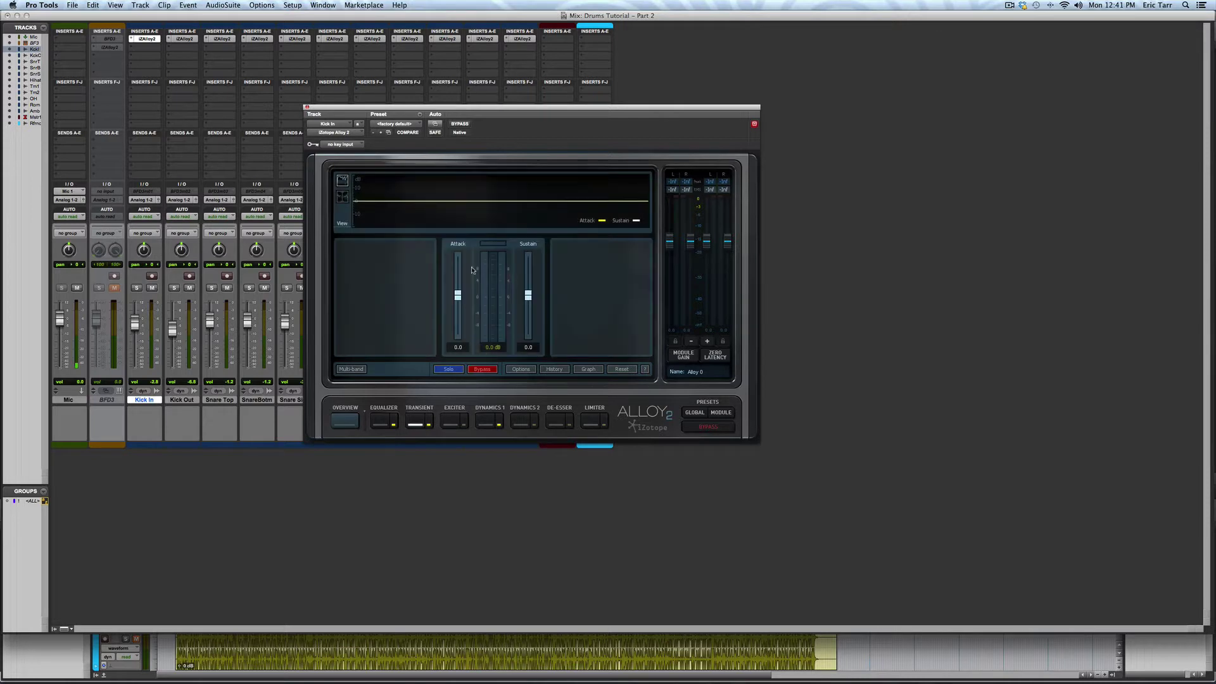
left_click_drag(457, 295, 458, 284)
left_click_drag(530, 297, 528, 306)
- Solo Kick In during playback, set the transient attack to 6.3 and sustain to -4.0, and lower Alloy's output gain
left_click(136, 288)
key("space")
left_click_drag(459, 292, 459, 287)
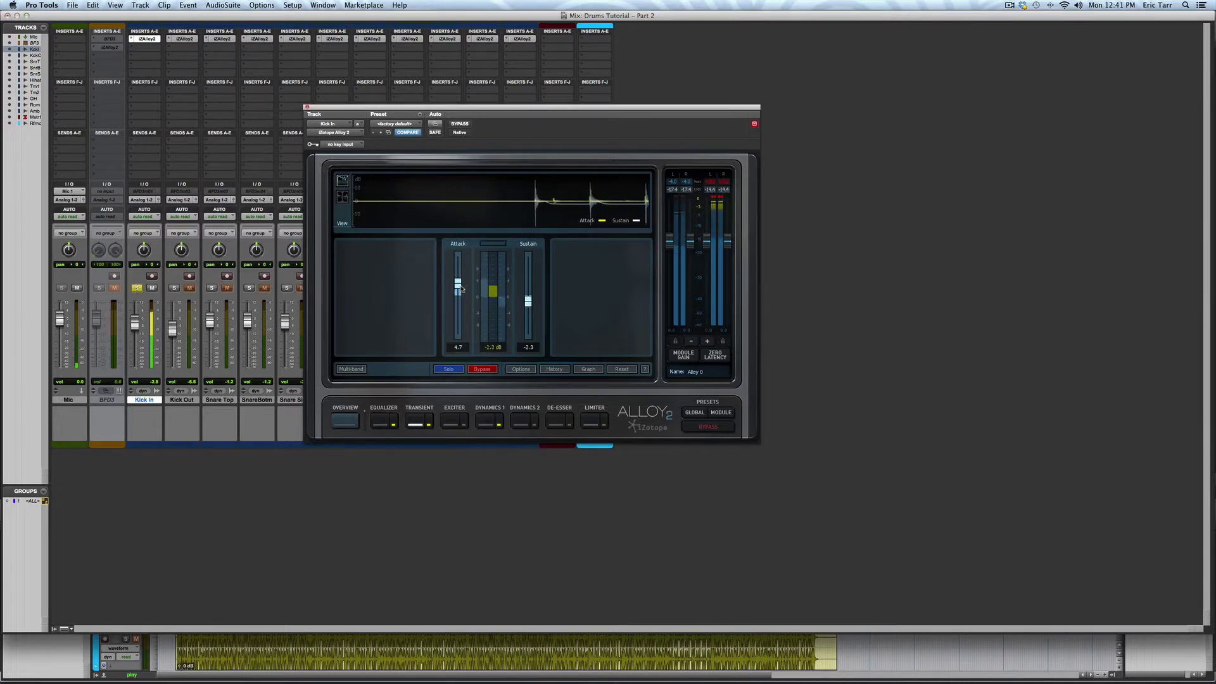
left_click_drag(529, 302, 531, 309)
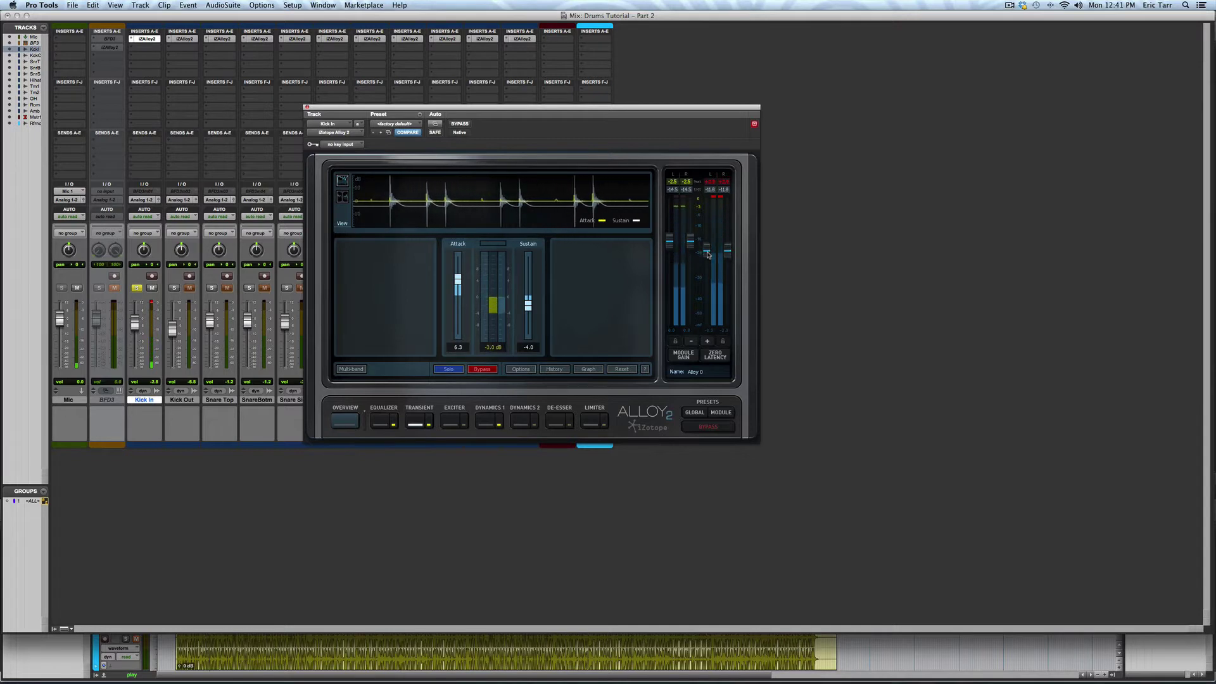
left_click(151, 304)
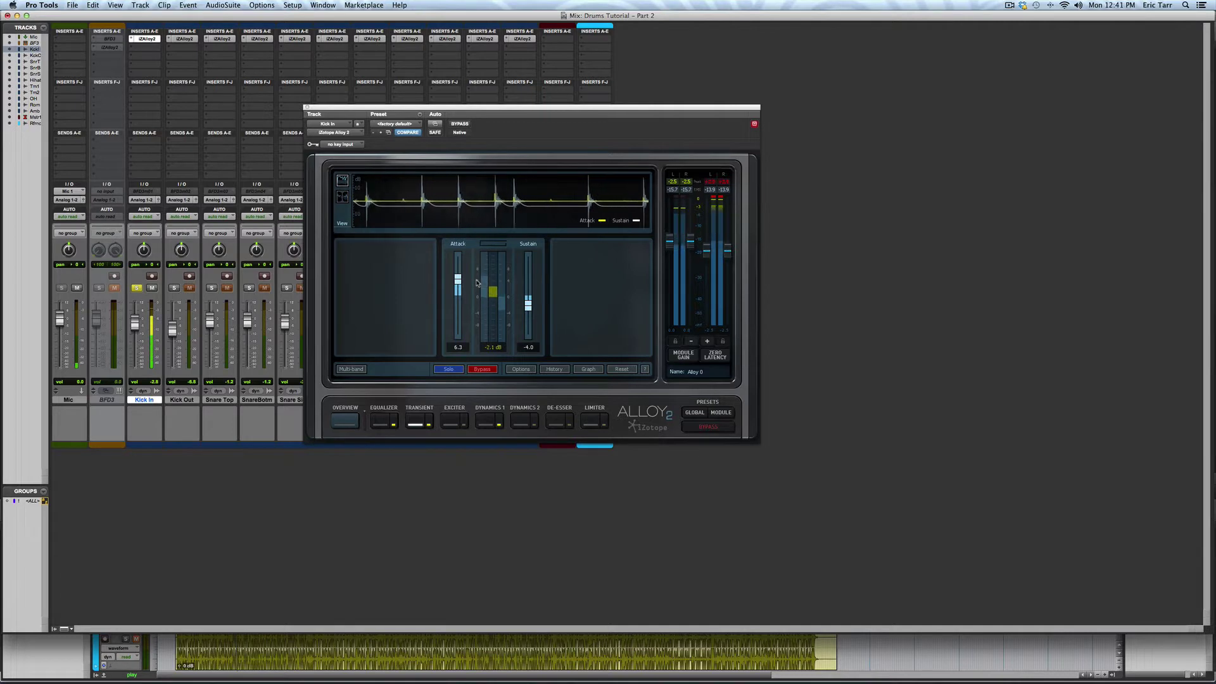
- Shape the Kick In equalizer with a gentle bell cut around 363 Hz and a boost in the upper mids
left_click(383, 421)
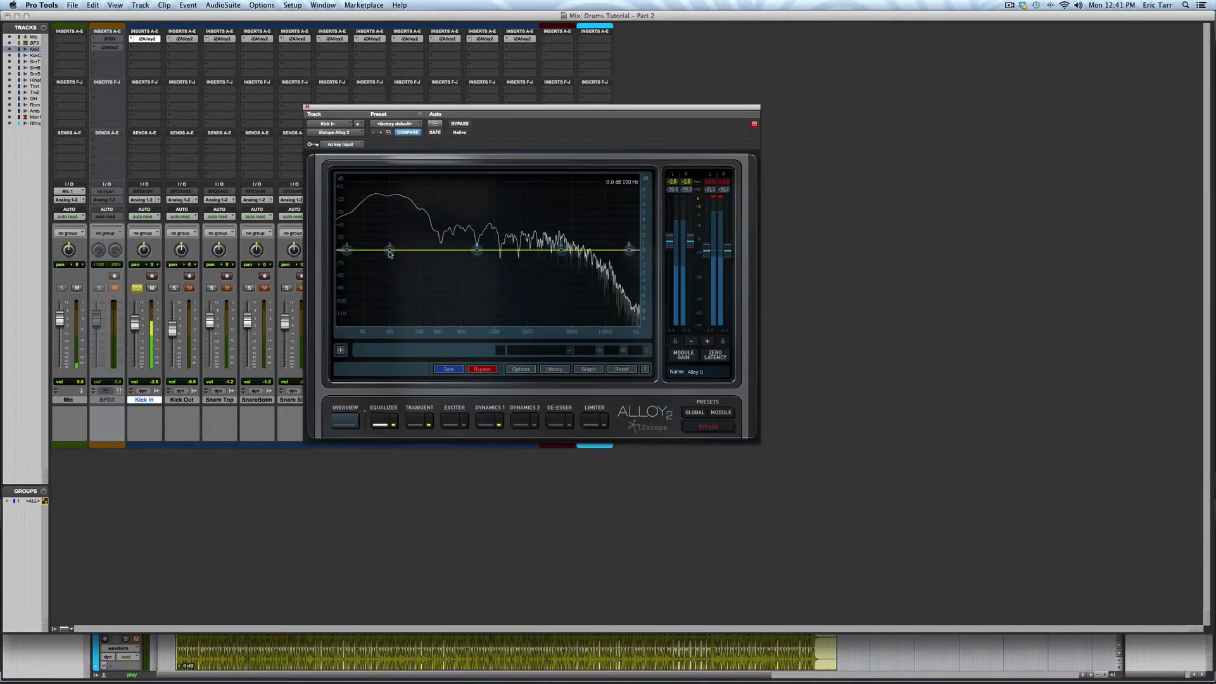
left_click_drag(390, 250, 446, 265)
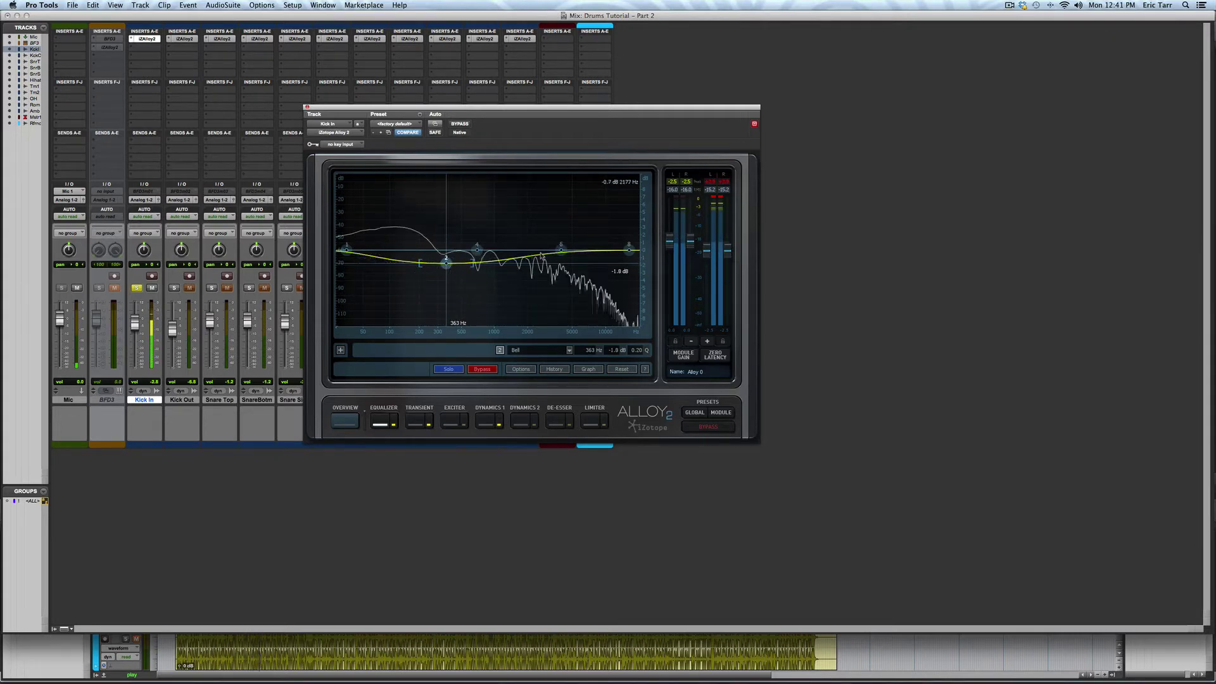
left_click_drag(561, 254, 532, 227)
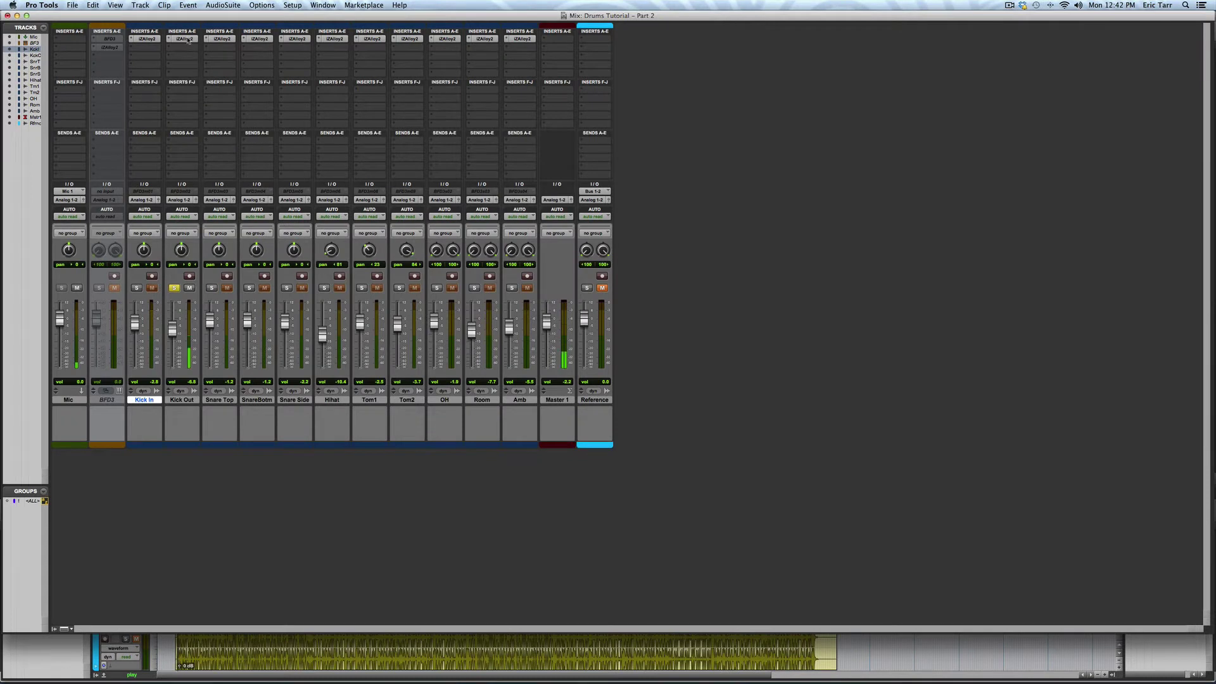
- Open Alloy 2 on Kick Out and set its Dynamics 1 compressor to a 4.0:1 ratio and a -14.9 dB threshold
left_click(185, 39)
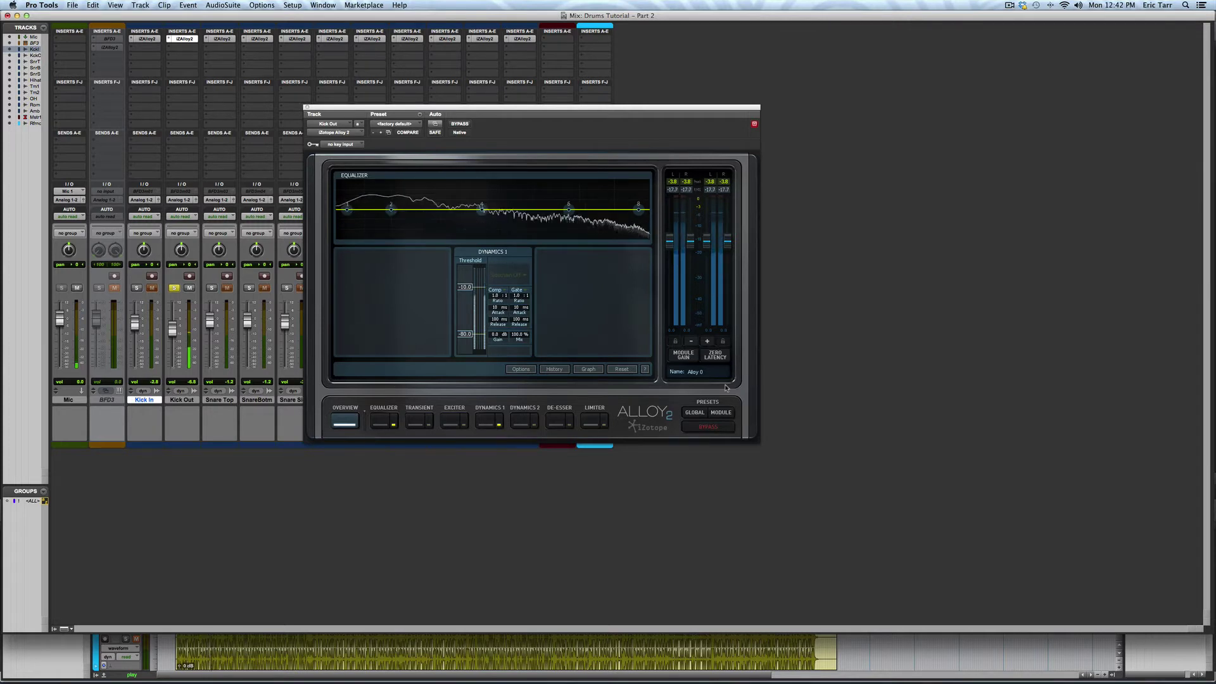
left_click(483, 423)
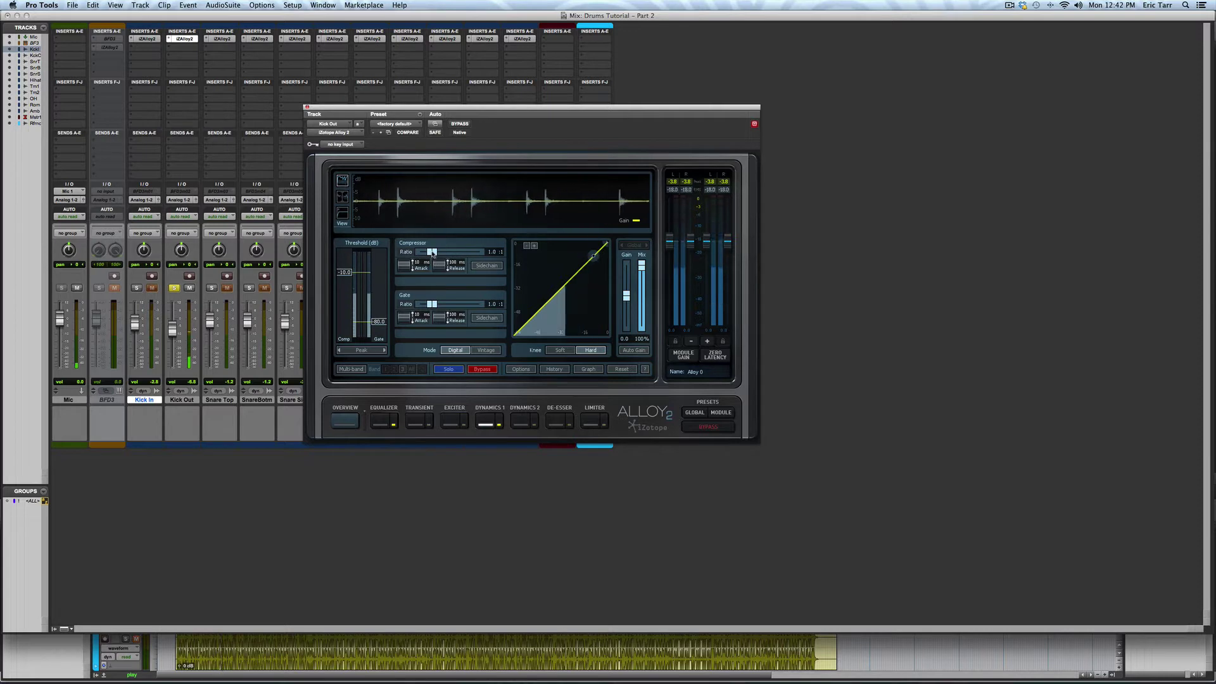
mouse_move(434, 253)
left_mouse_down()
mouse_move(452, 254)
mouse_move(401, 269)
mouse_move(441, 319)
mouse_move(441, 349)
left_mouse_up()
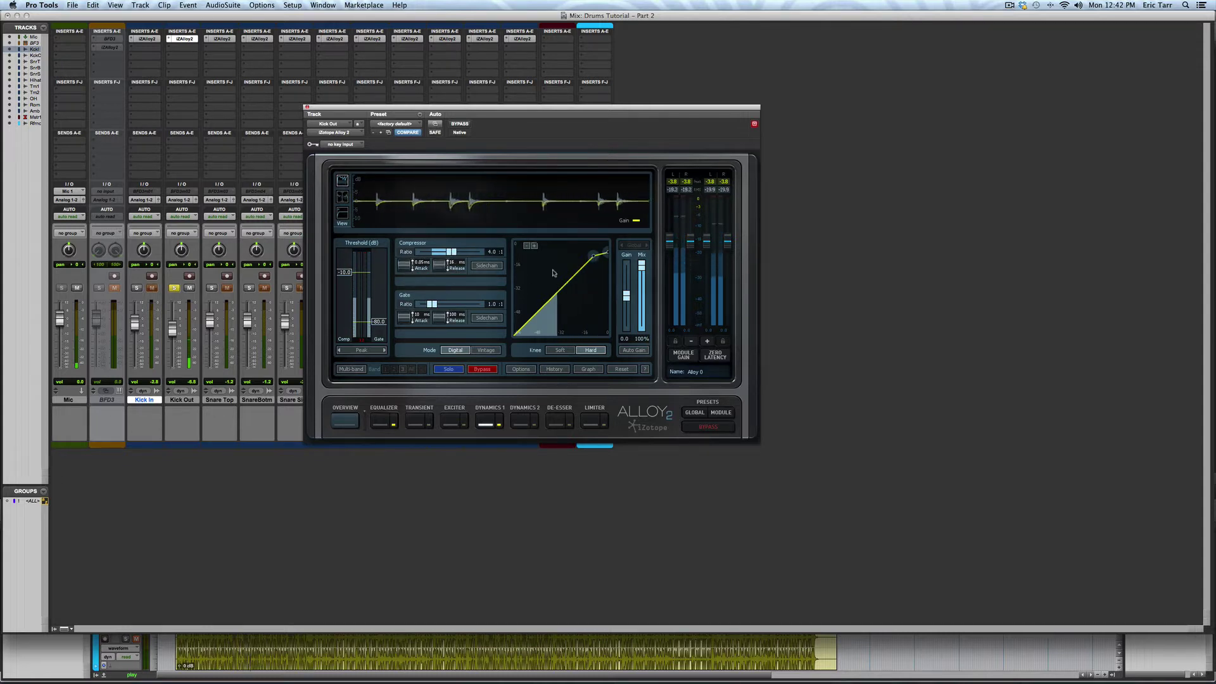
left_click_drag(343, 272, 342, 281)
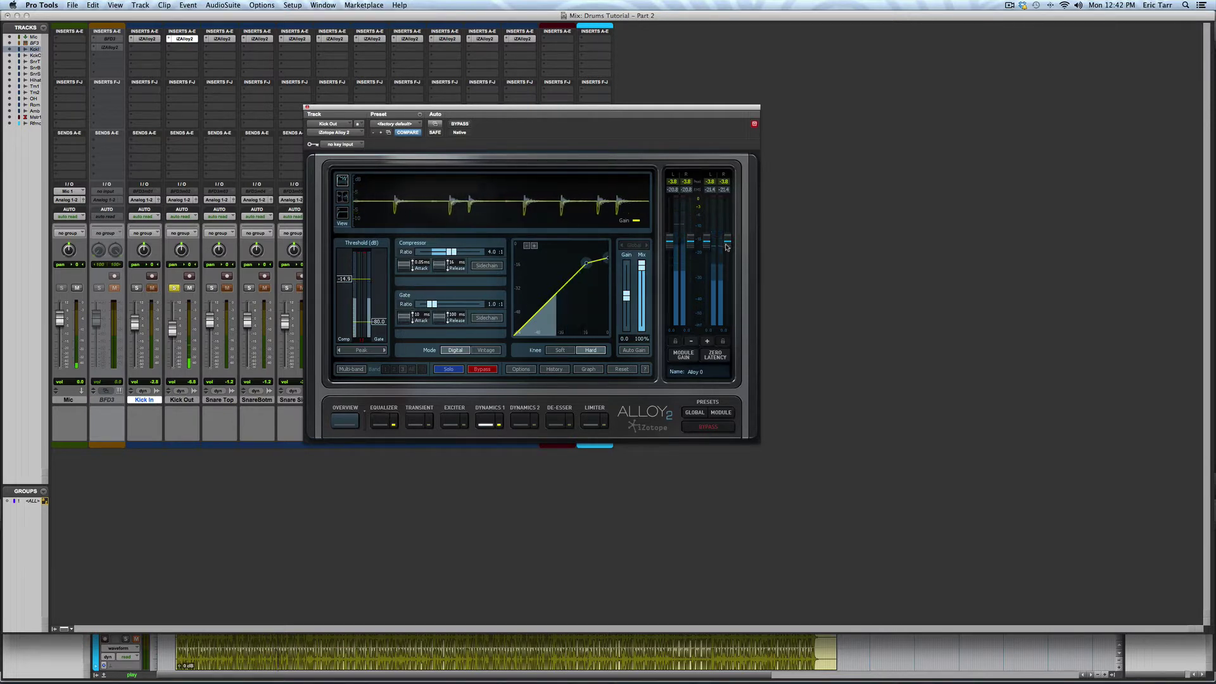
- Raise the Kick Out compressor's gain to 17.8 and shape its equalizer with a -4.3 dB bell at 295 Hz and a 2.9 dB low shelf near 96 Hz
left_click_drag(627, 296, 627, 283)
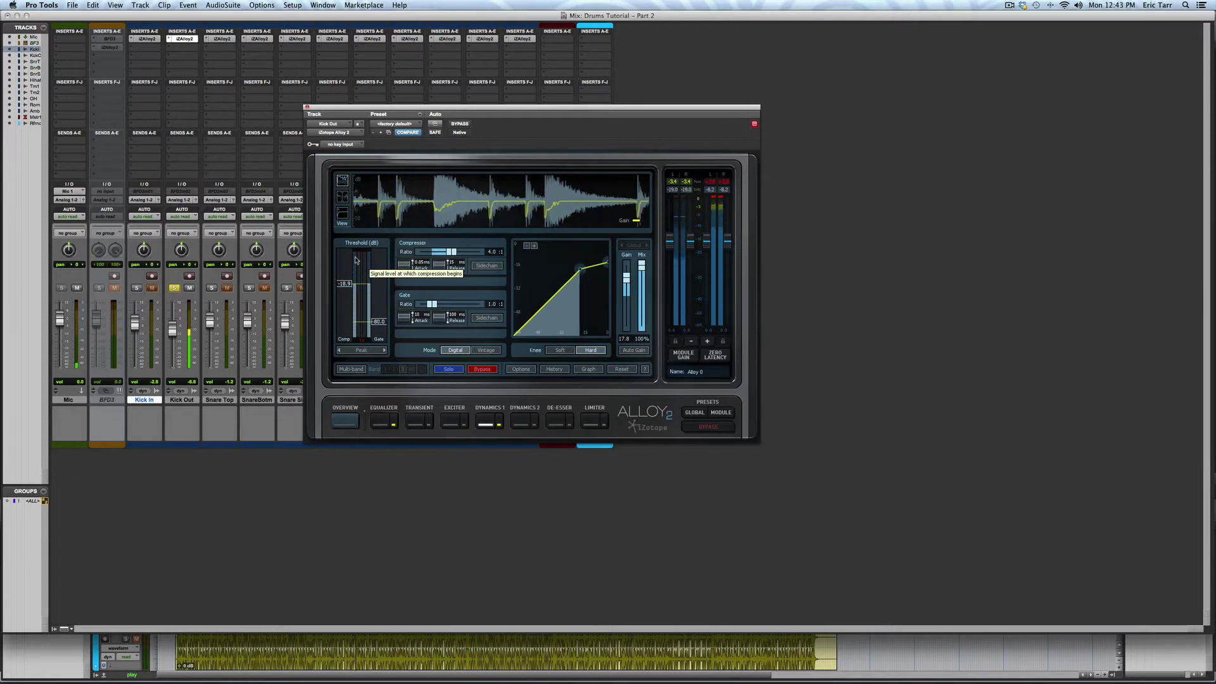
left_click(382, 420)
left_click_drag(388, 251, 436, 266)
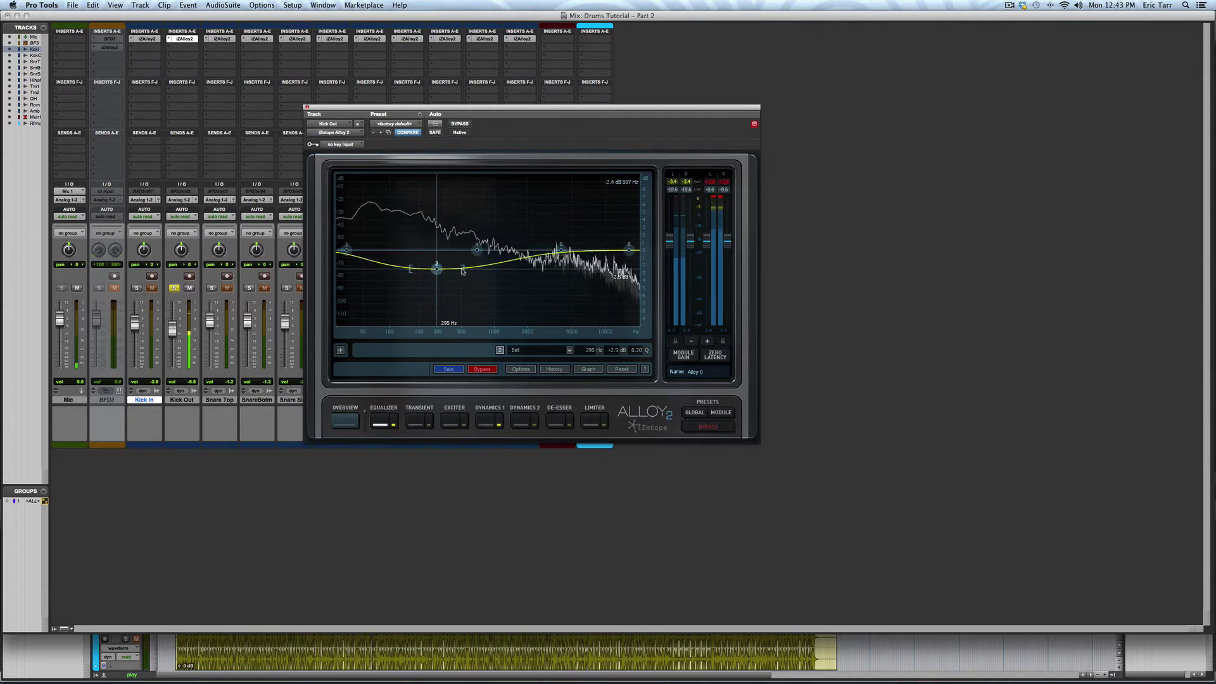
scroll(437, 270, "down", 5)
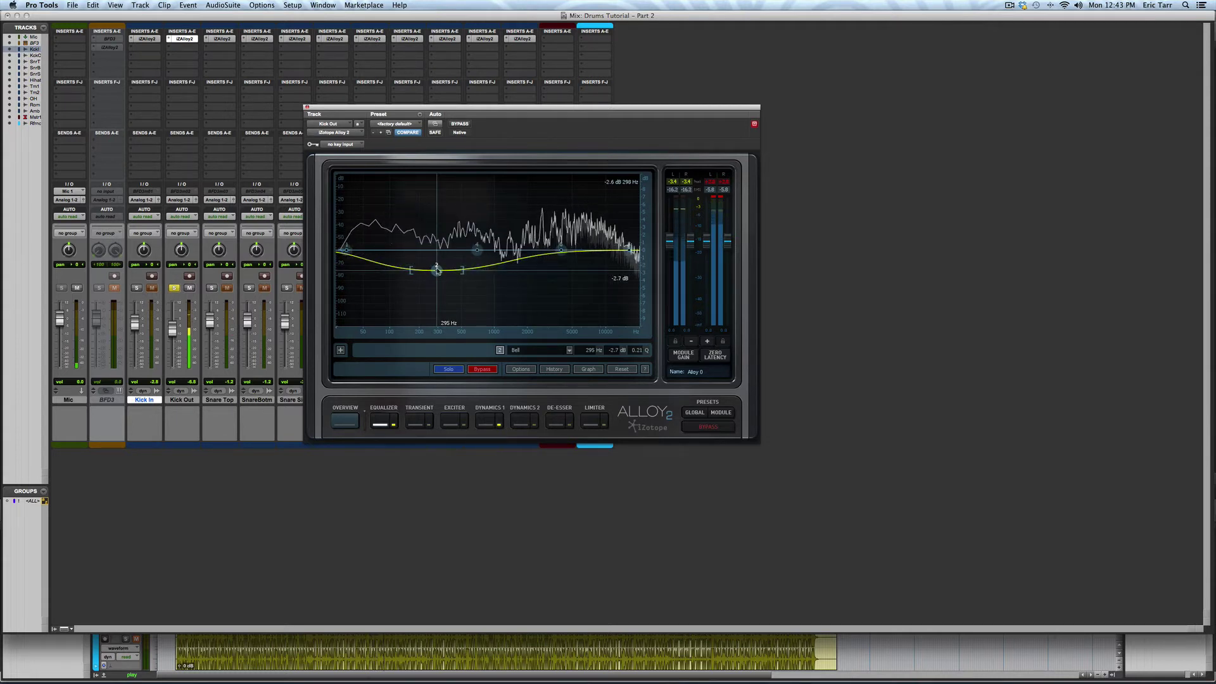
left_click_drag(437, 271, 437, 282)
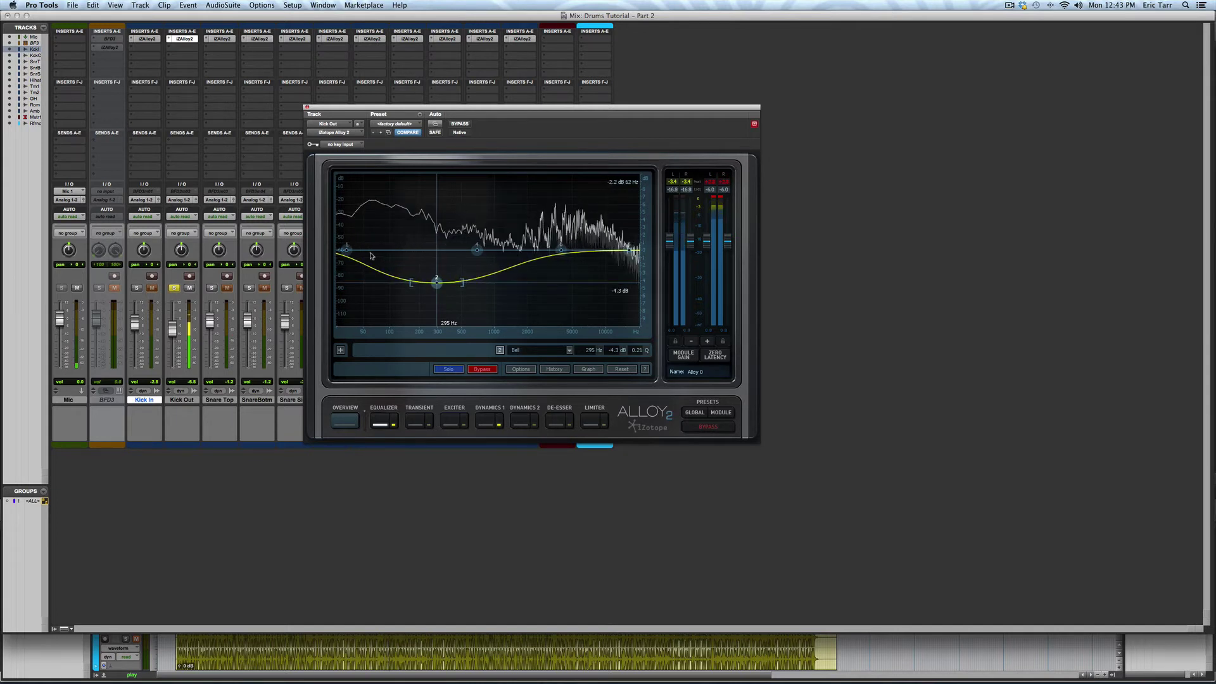
left_click_drag(346, 252, 388, 229)
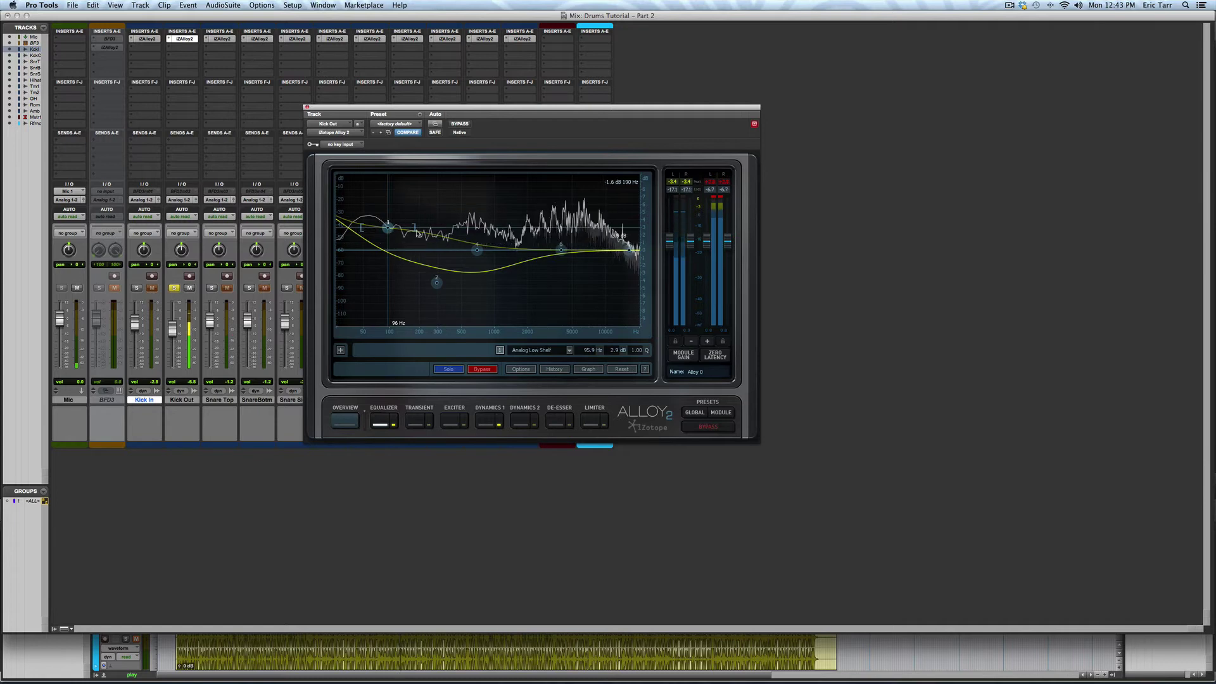
mouse_move(416, 233)
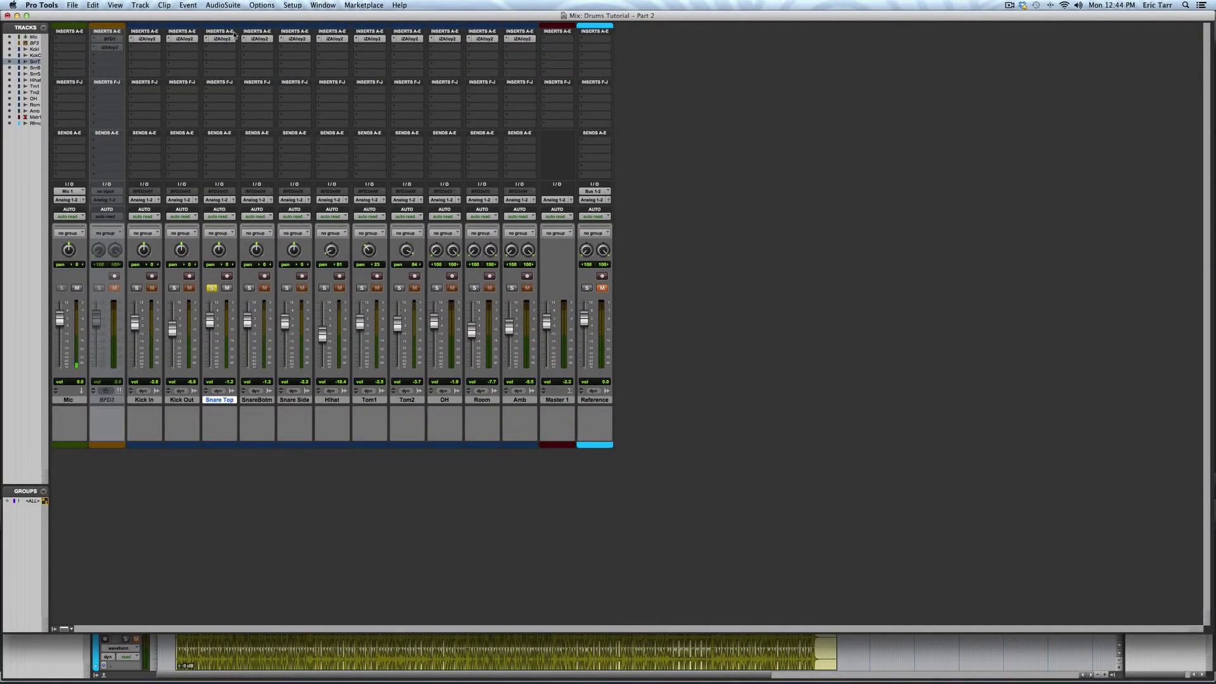
- Open Alloy 2 on Snare Top and set its Dynamics 1 compressor to a 3.6:1 ratio, 0.71 ms attack and a shorter release, fine-tuning the threshold
left_click(231, 40)
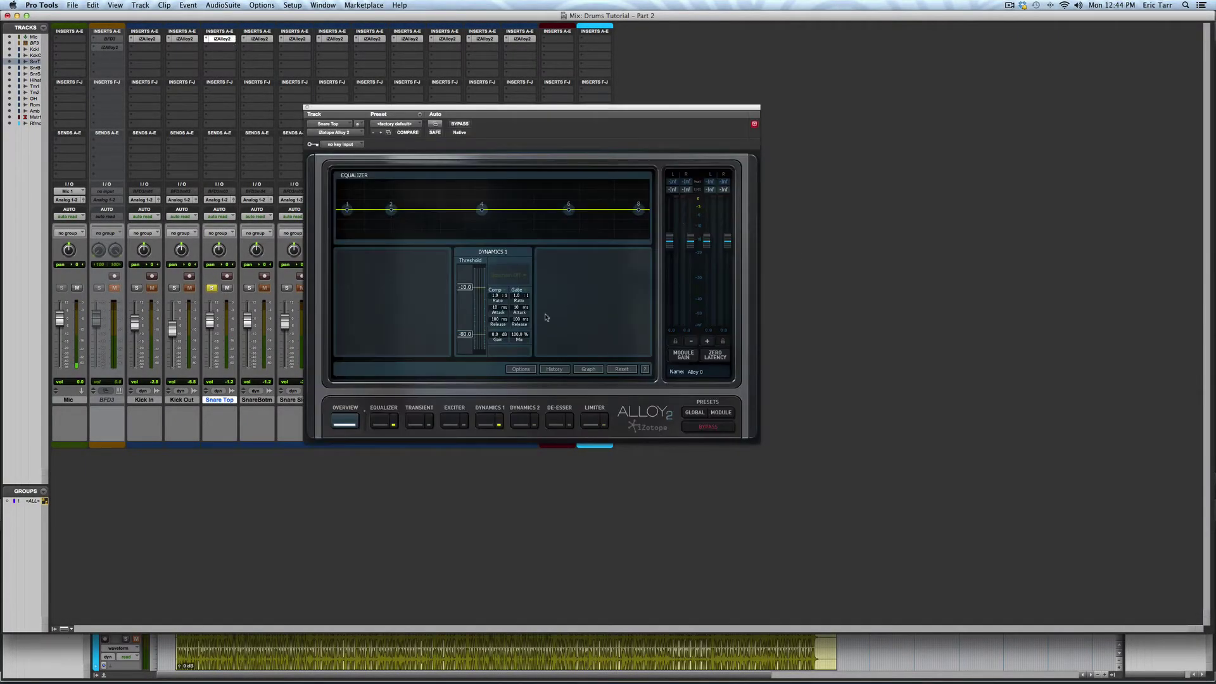
key("space")
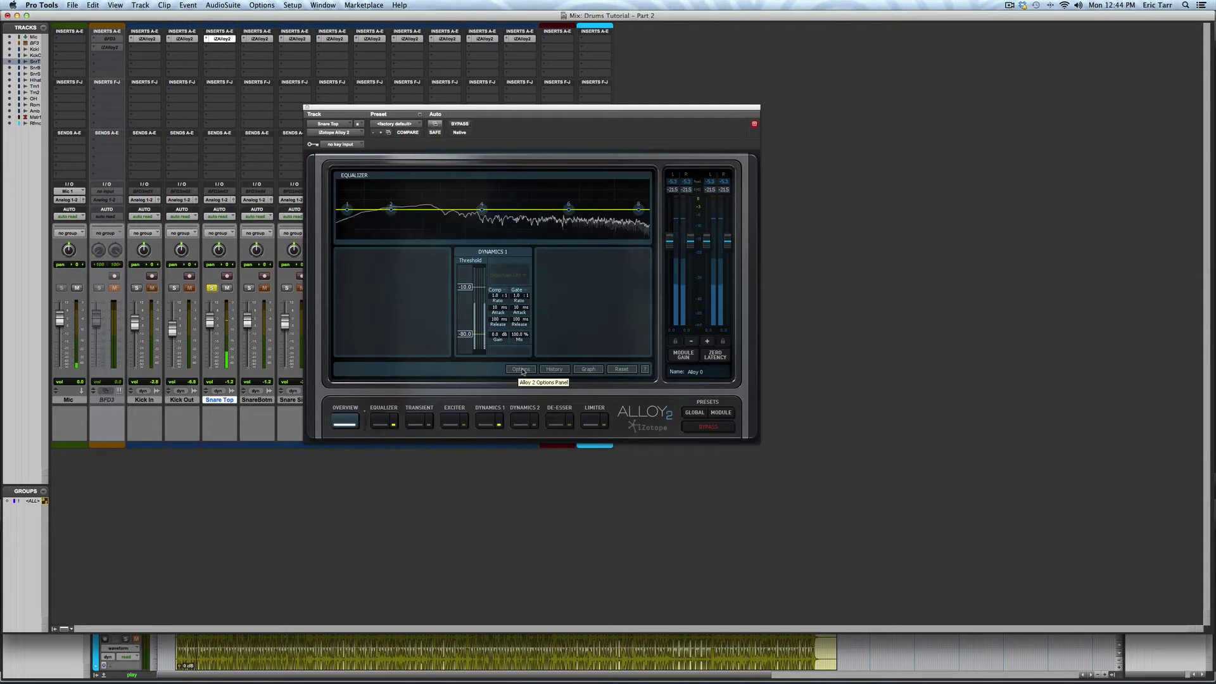
left_click(487, 423)
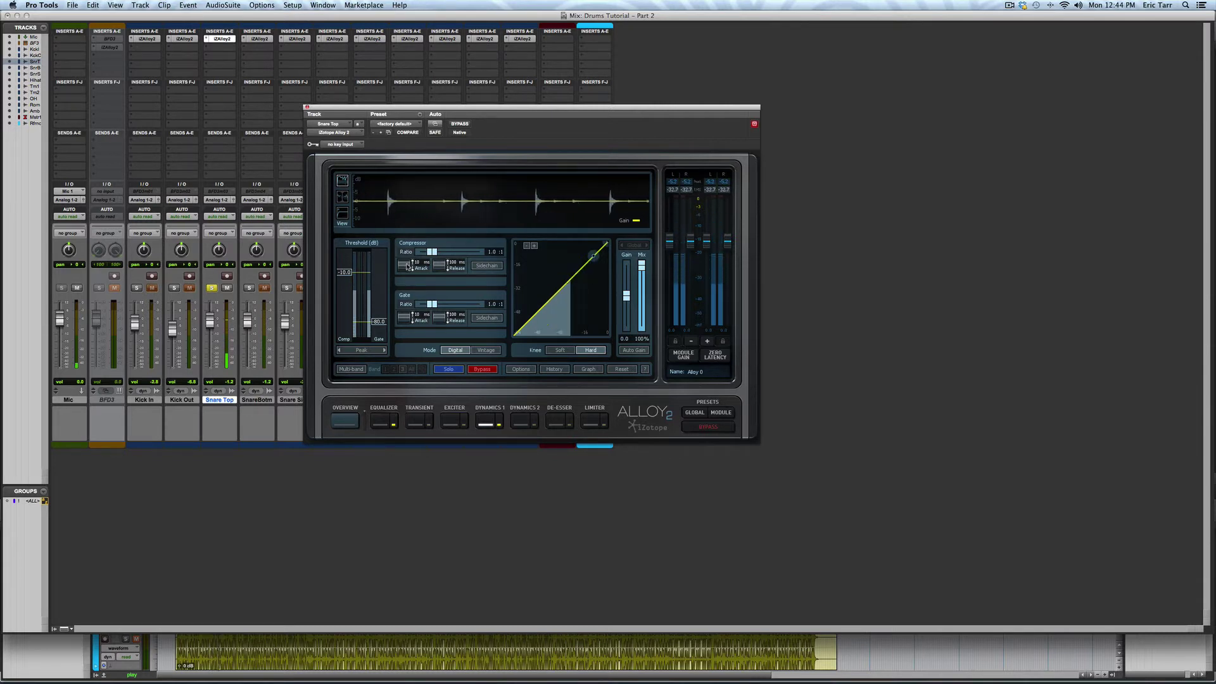
left_click_drag(407, 267, 407, 266)
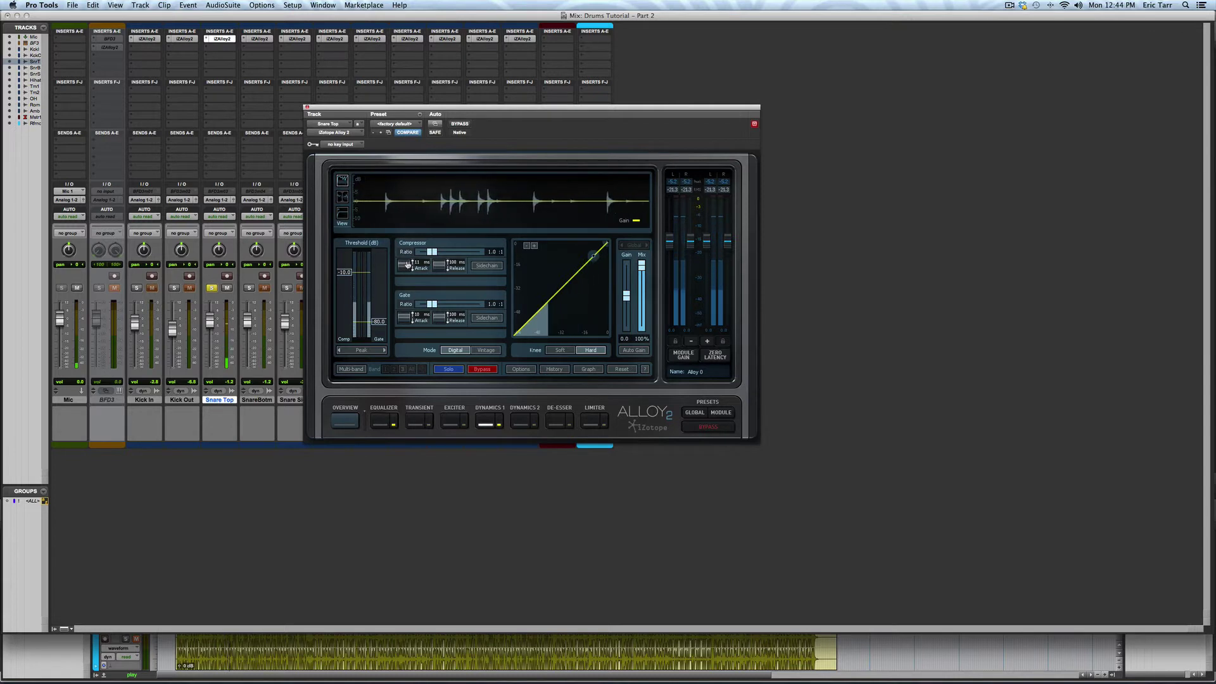
left_click_drag(407, 264, 451, 253)
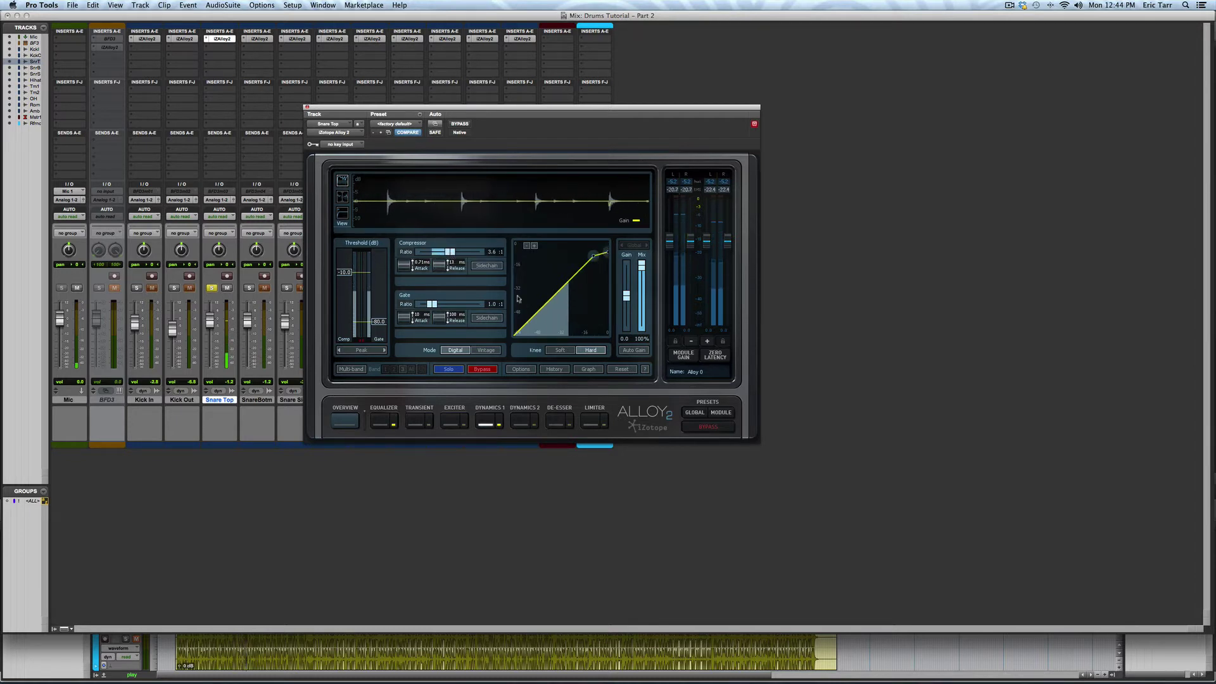
mouse_move(345, 272)
left_mouse_down()
mouse_move(347, 282)
mouse_move(346, 271)
left_mouse_up()
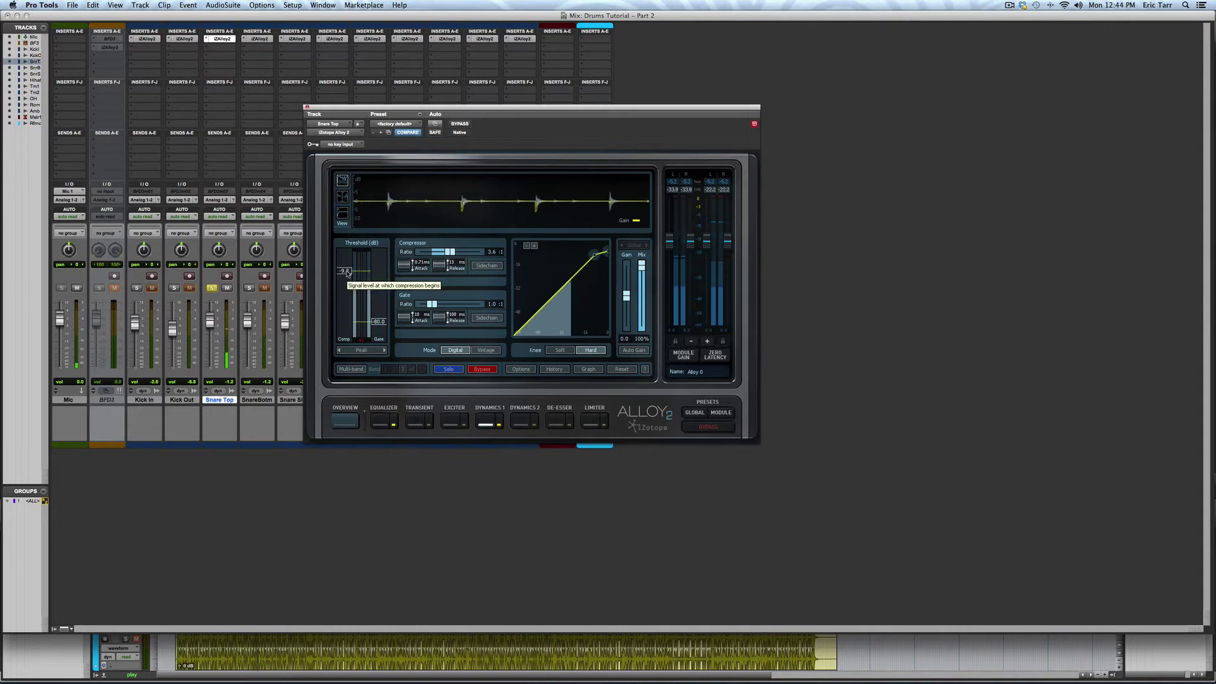
- Reduce Snare Top's transient sustain to -2.7 and add a narrower 3.4 dB equalizer bell boost at 247 Hz
left_click(420, 421)
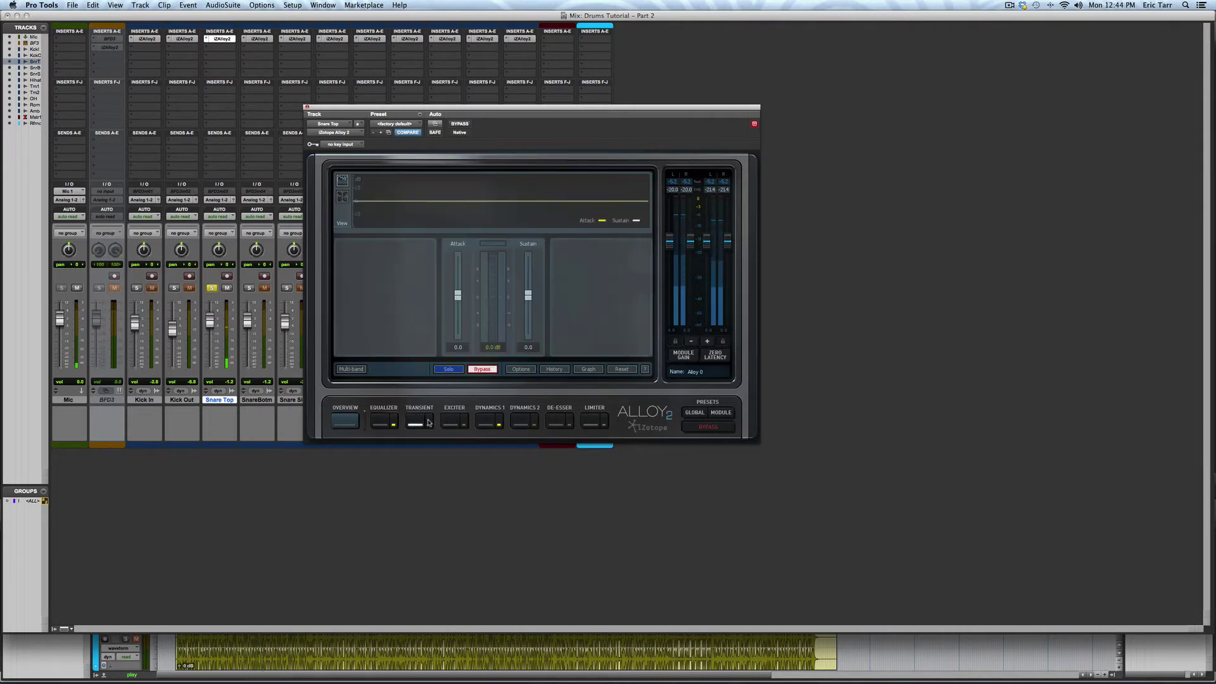
left_click_drag(528, 296, 528, 304)
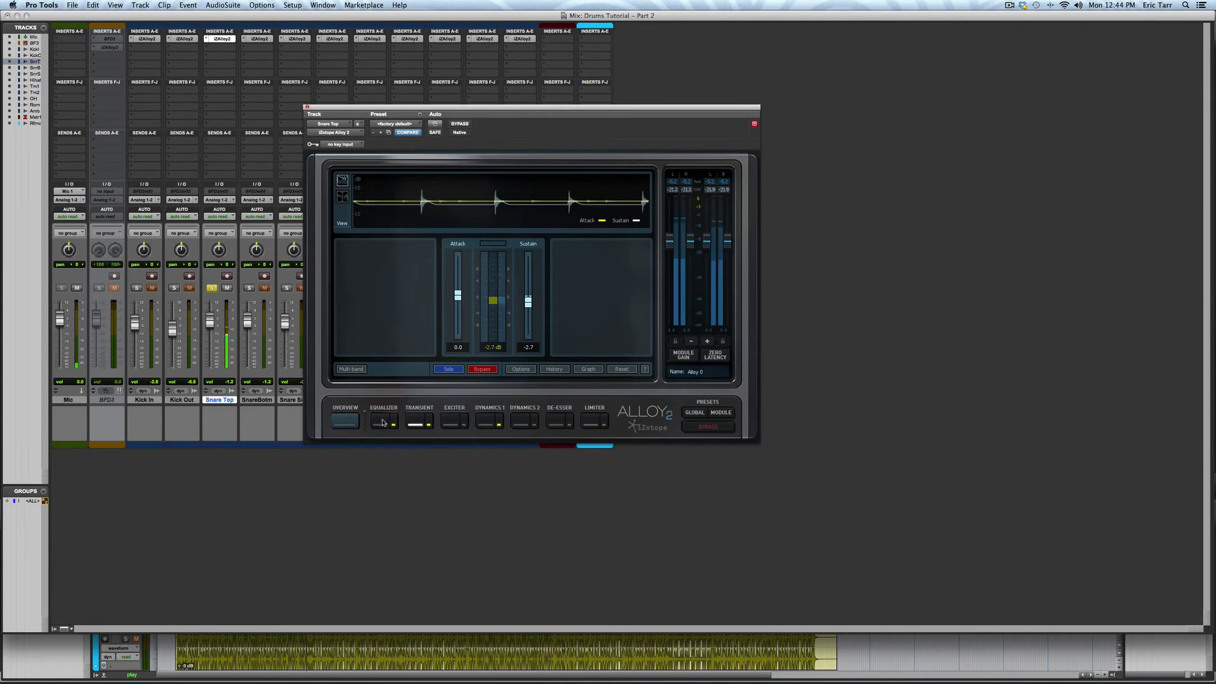
left_click(383, 423)
left_click(422, 241)
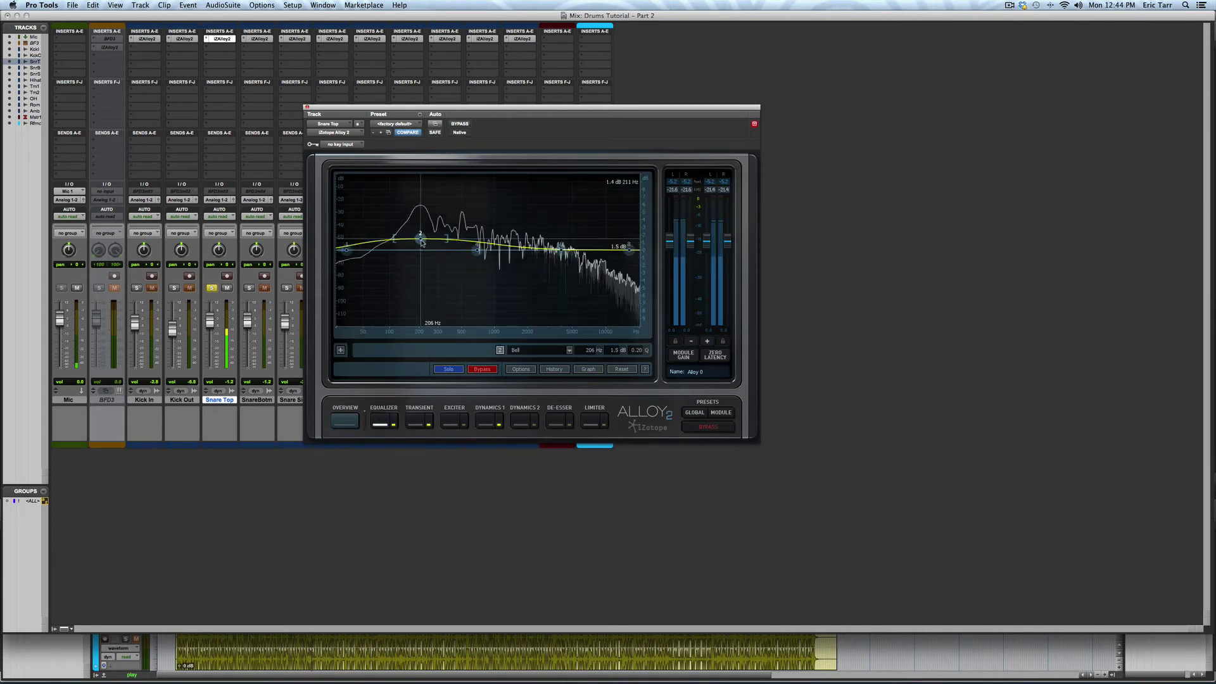
mouse_move(422, 243)
left_mouse_down()
mouse_move(420, 226)
mouse_move(430, 229)
left_mouse_up()
scroll(427, 229, "up", 6)
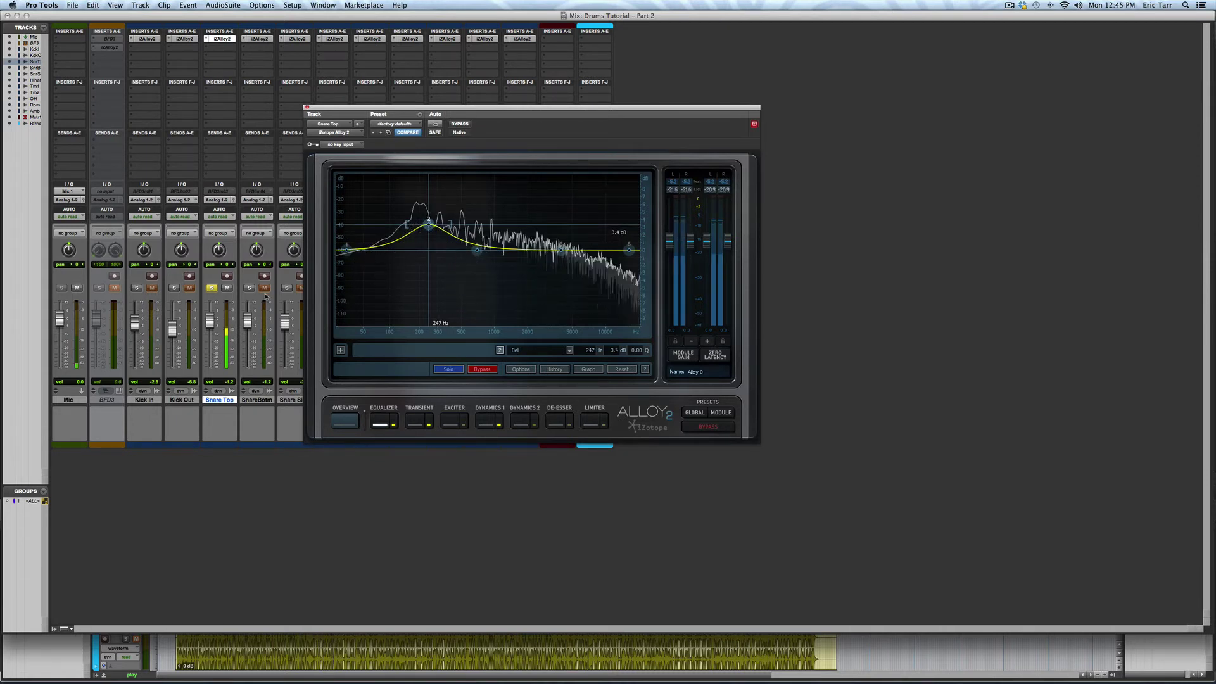
left_click(307, 107)
- Switch the solo from Snare Top to the snare bottom track and open its Alloy 2 plug-in
left_click(249, 287)
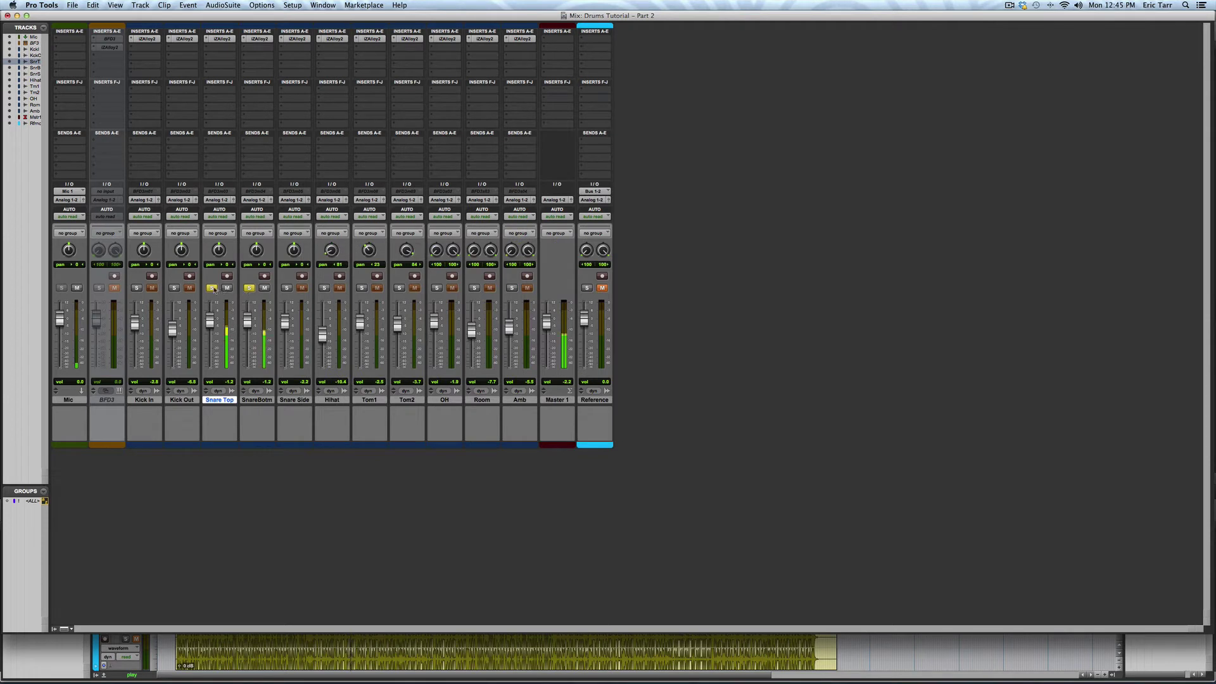
left_click(212, 288)
left_click(265, 40)
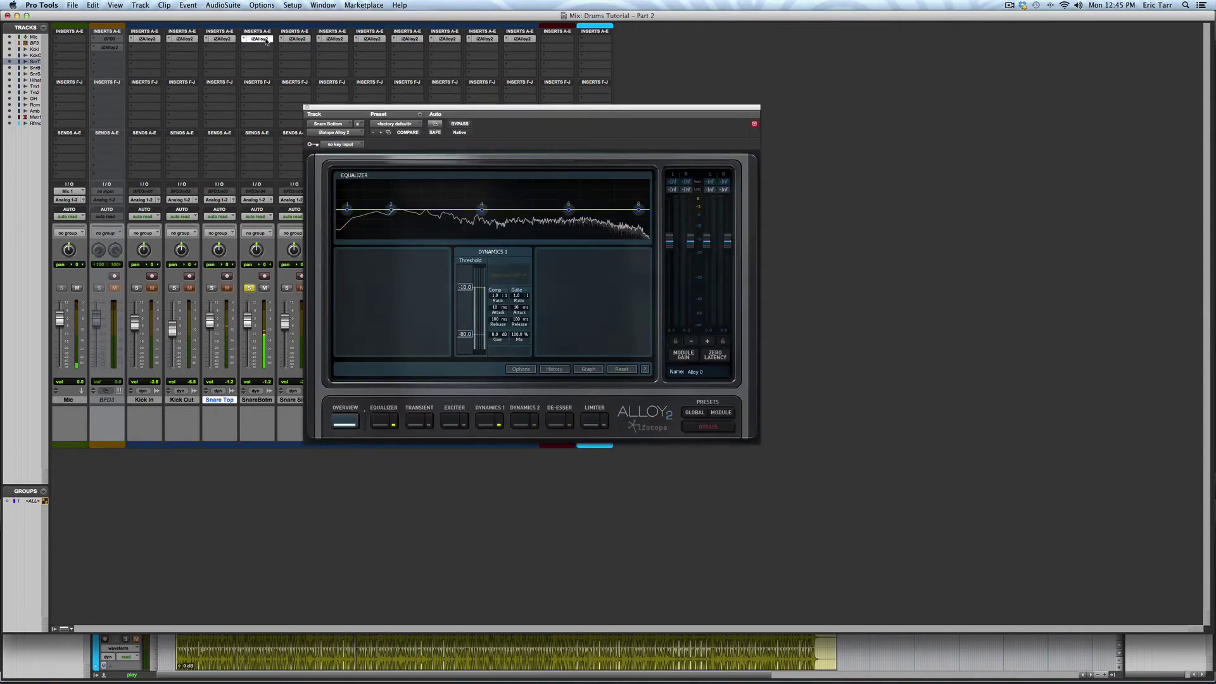
- Gate the snare bottom in Dynamics 1 with a 4.3:1 ratio and a threshold around -14.5 dB, adjusting the gate's attack and release
left_click(483, 419)
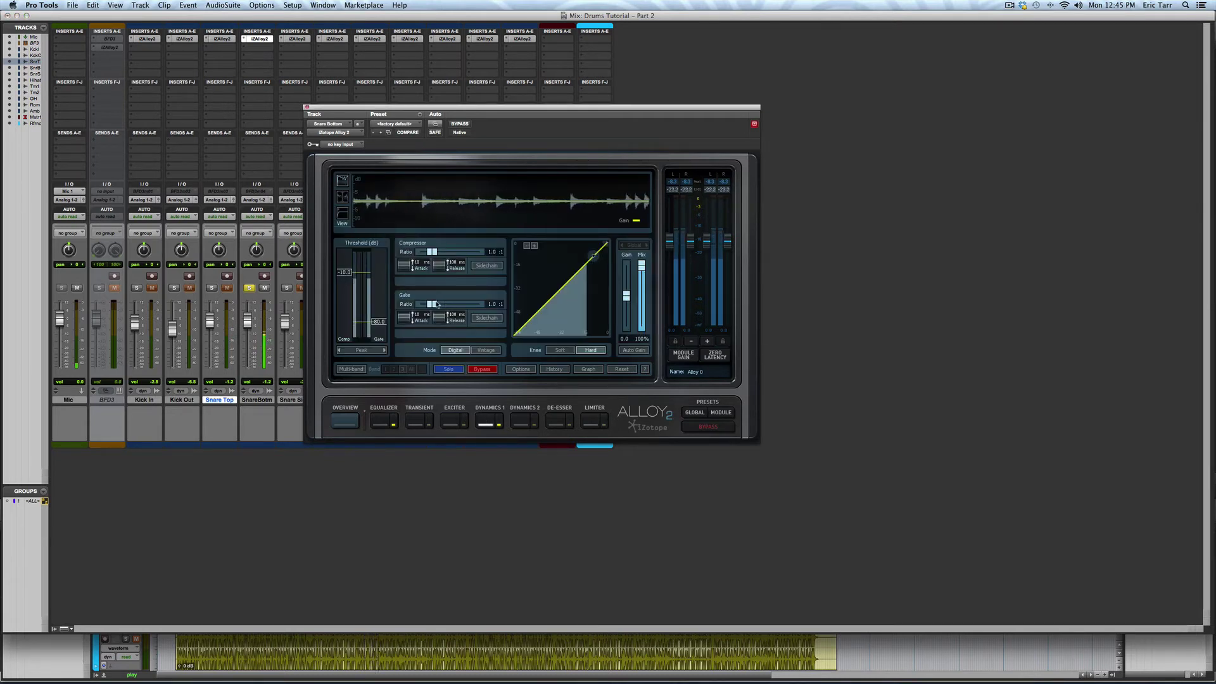
left_click_drag(436, 306, 451, 305)
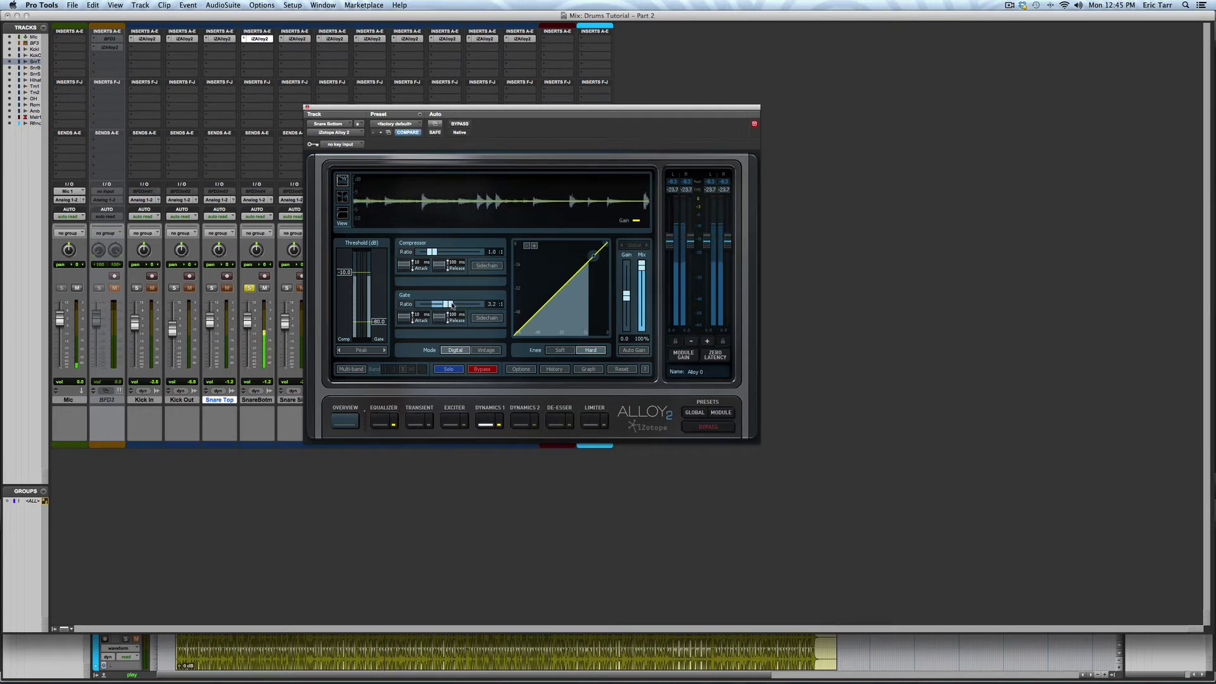
left_click_drag(379, 321, 387, 285)
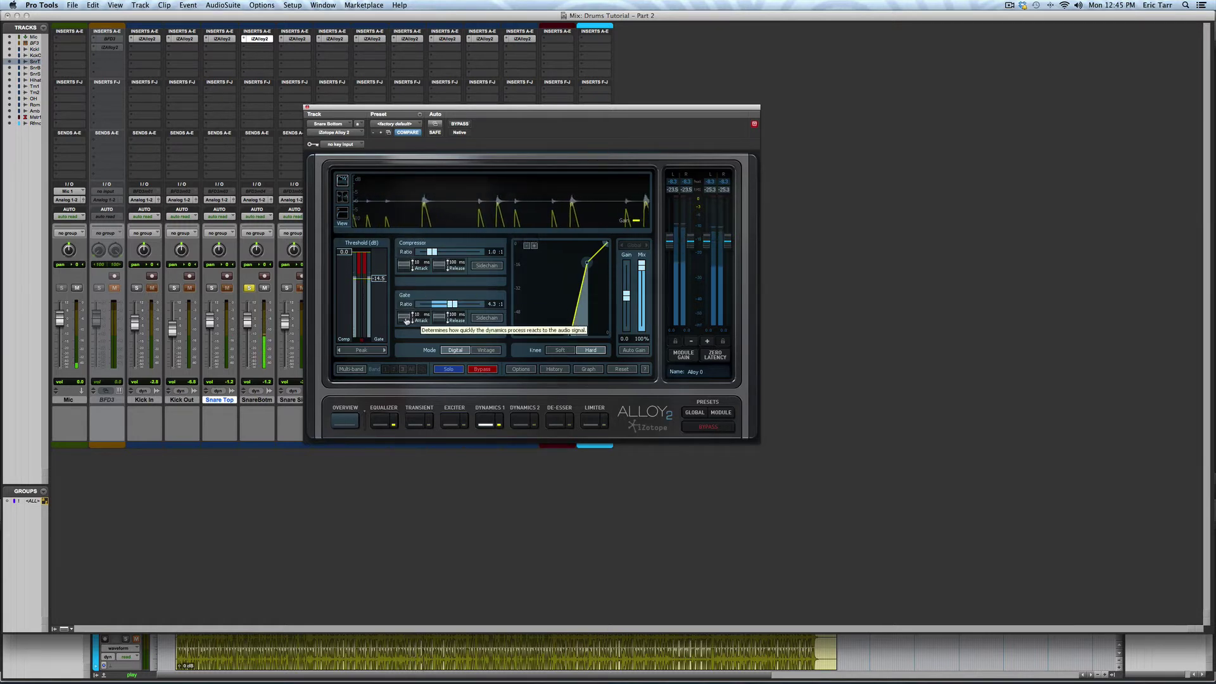
left_click_drag(404, 318, 407, 428)
left_click_drag(434, 323, 436, 335)
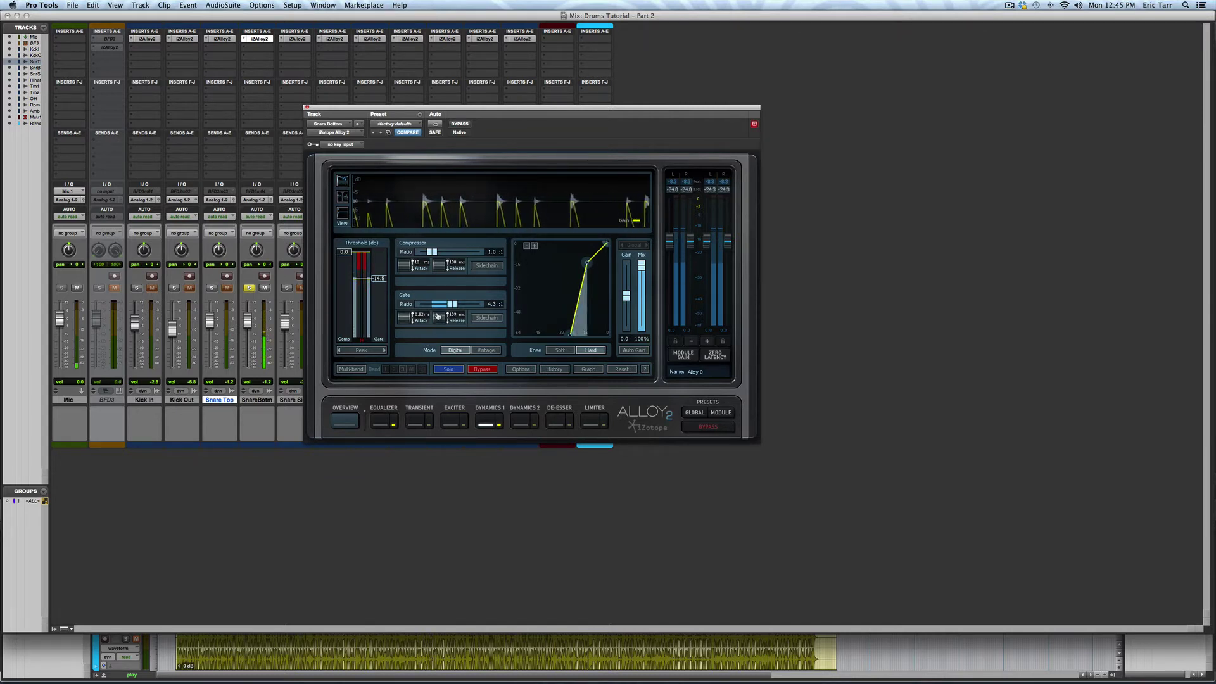
left_click_drag(409, 320, 439, 294)
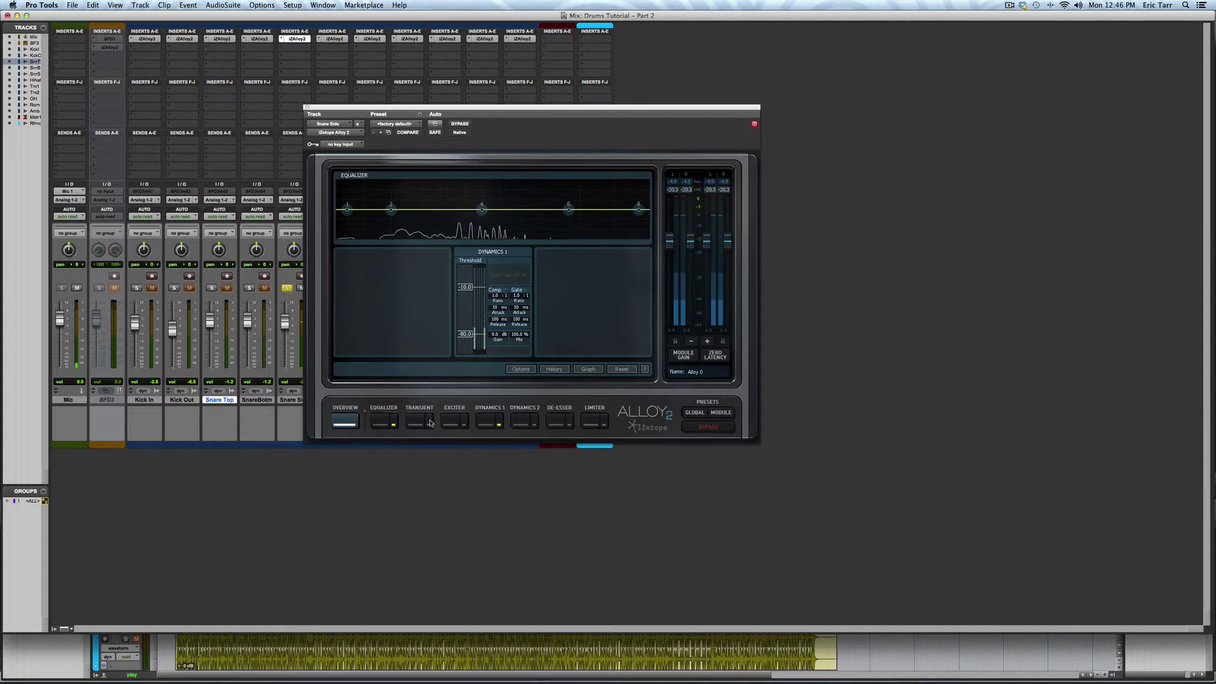
- Boost Snare Side's equalizer by 3.2 dB with a bell at 1499 Hz and raise its transient sustain to about 4.5
left_click(380, 424)
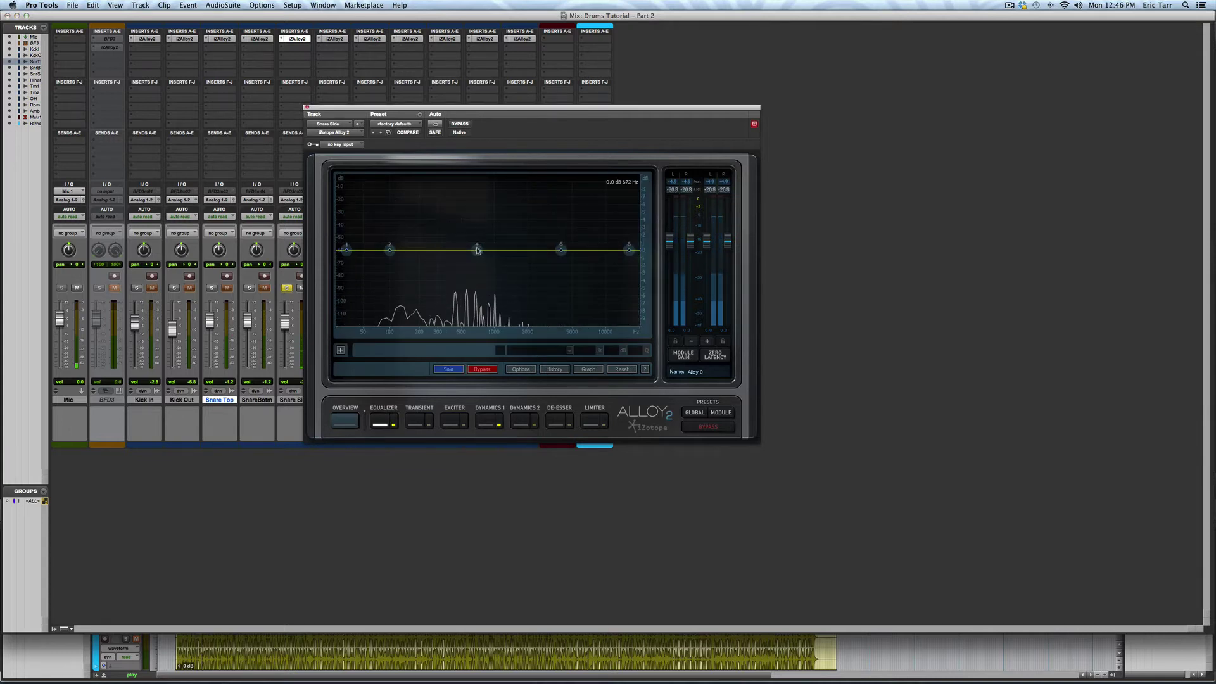
mouse_move(500, 244)
left_mouse_down()
mouse_move(533, 219)
mouse_move(560, 229)
mouse_move(514, 228)
left_mouse_up()
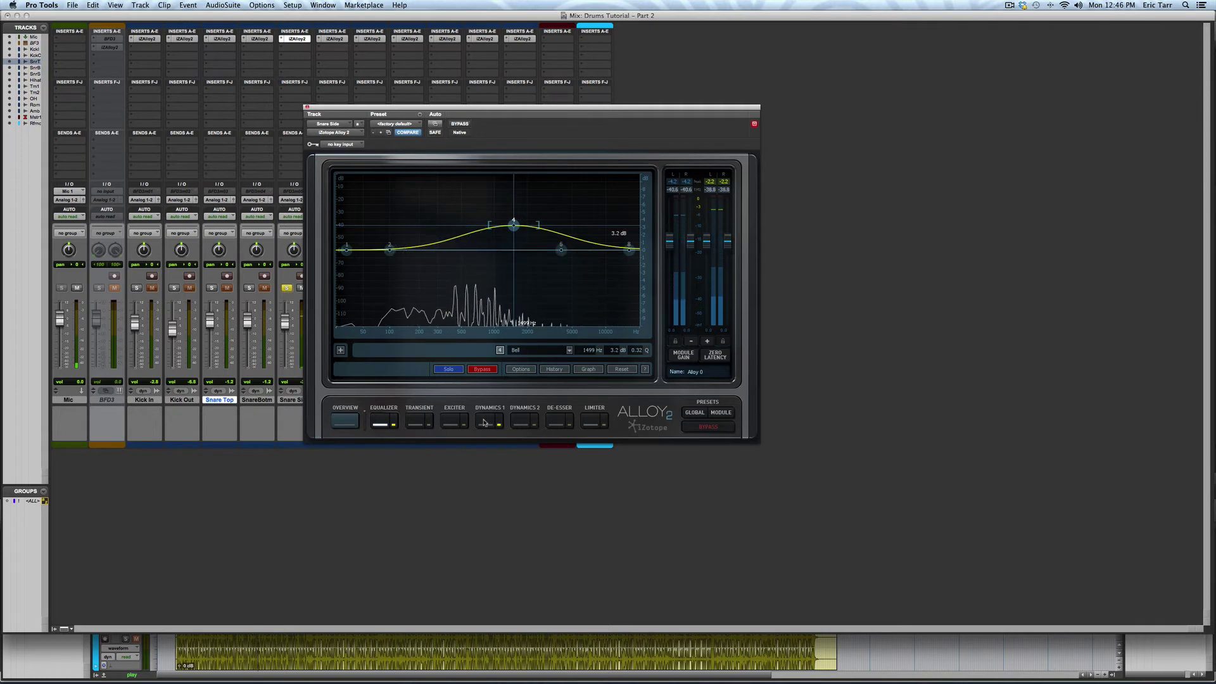
left_click(421, 423)
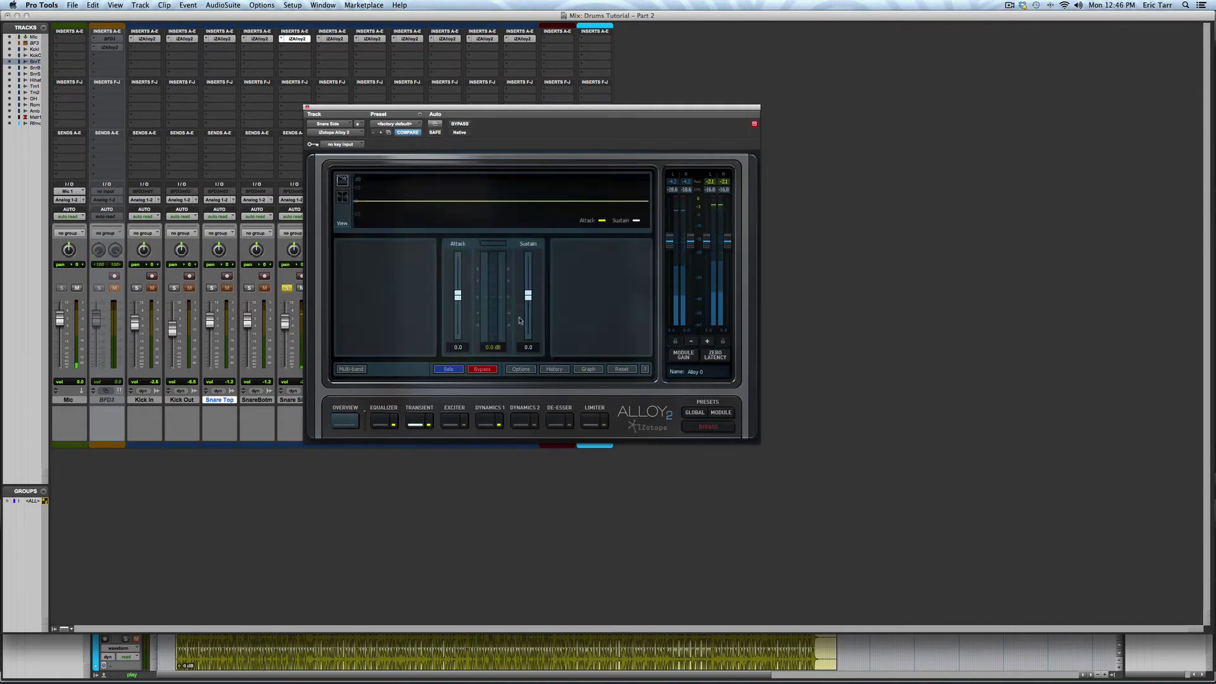
left_click_drag(528, 295, 529, 281)
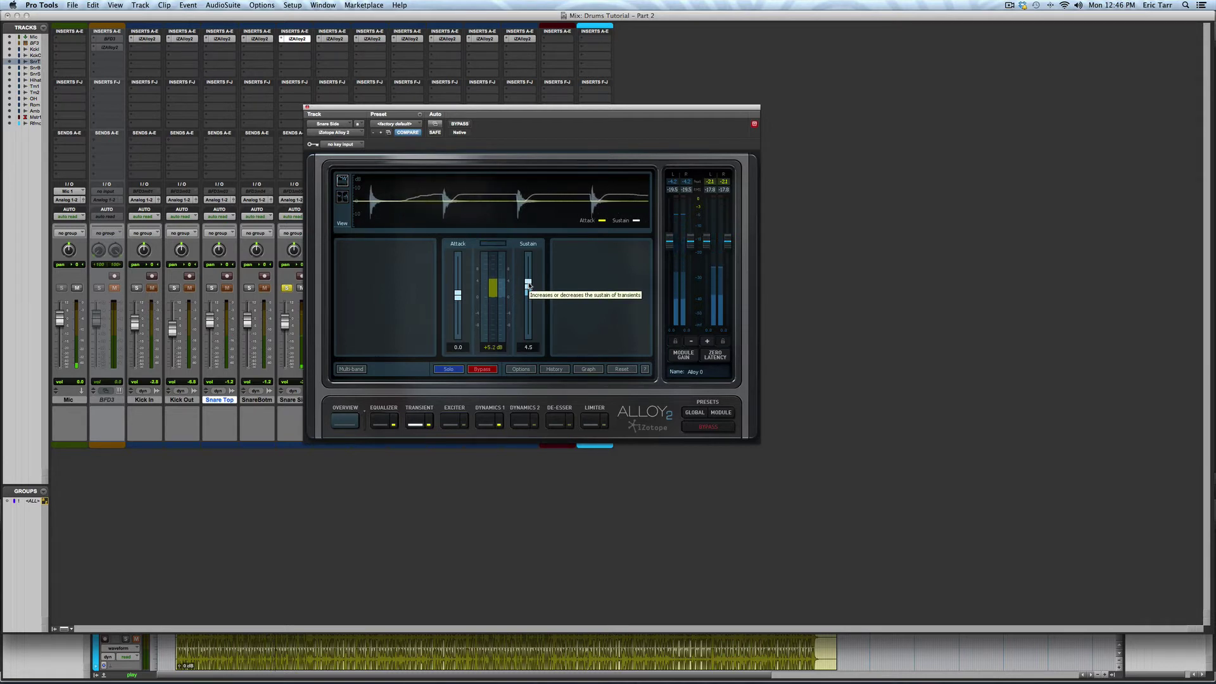
left_click_drag(529, 283, 531, 283)
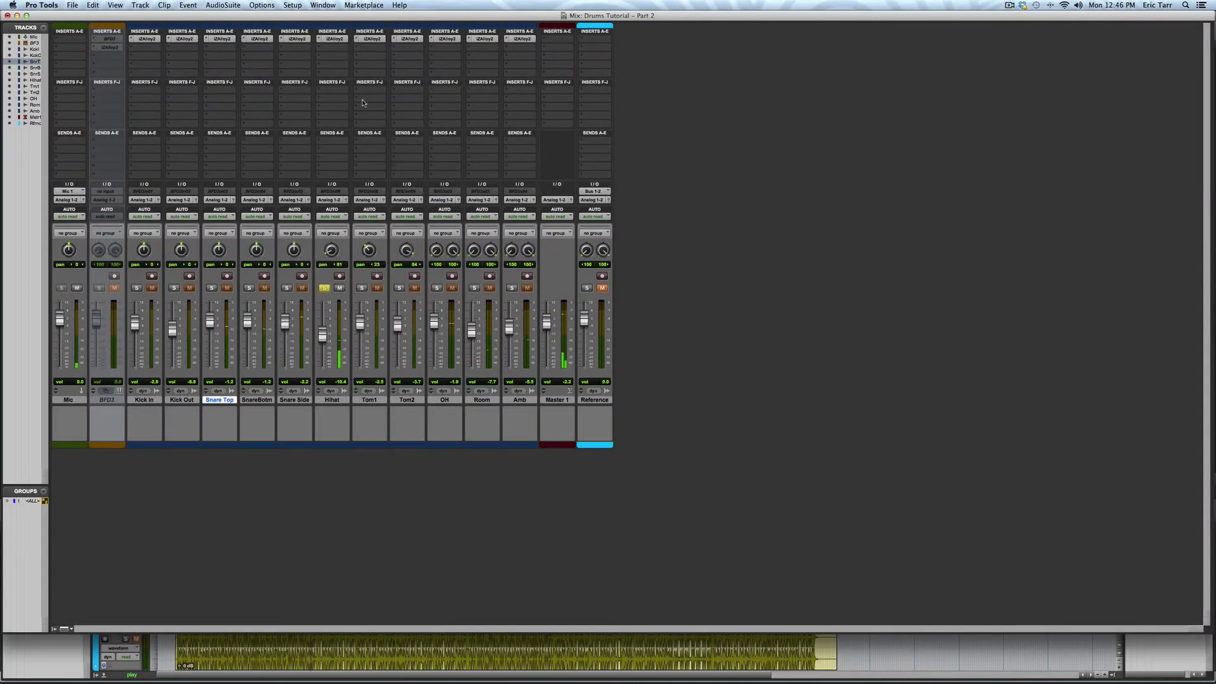
- Open Alloy 2 on Hihat and shape its equalizer with a -5.0 dB bell at 91 Hz and a -4.6 dB high shelf at 20000 Hz
left_click(335, 39)
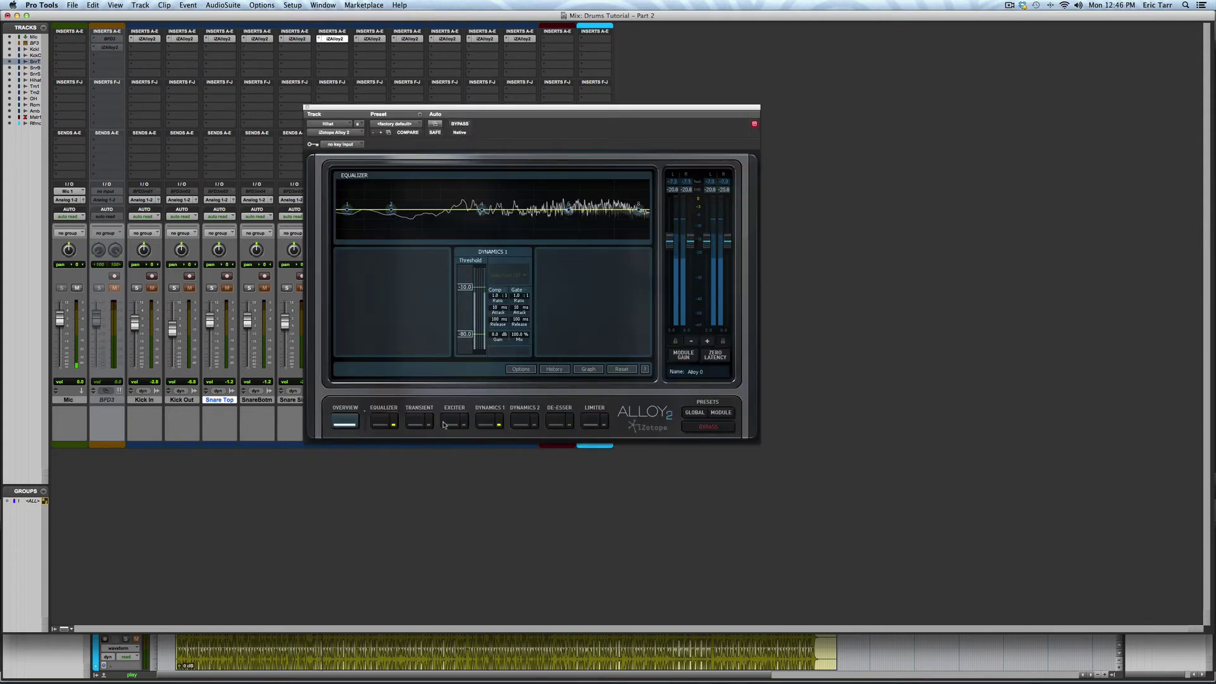
left_click(397, 191)
left_click_drag(389, 248, 385, 287)
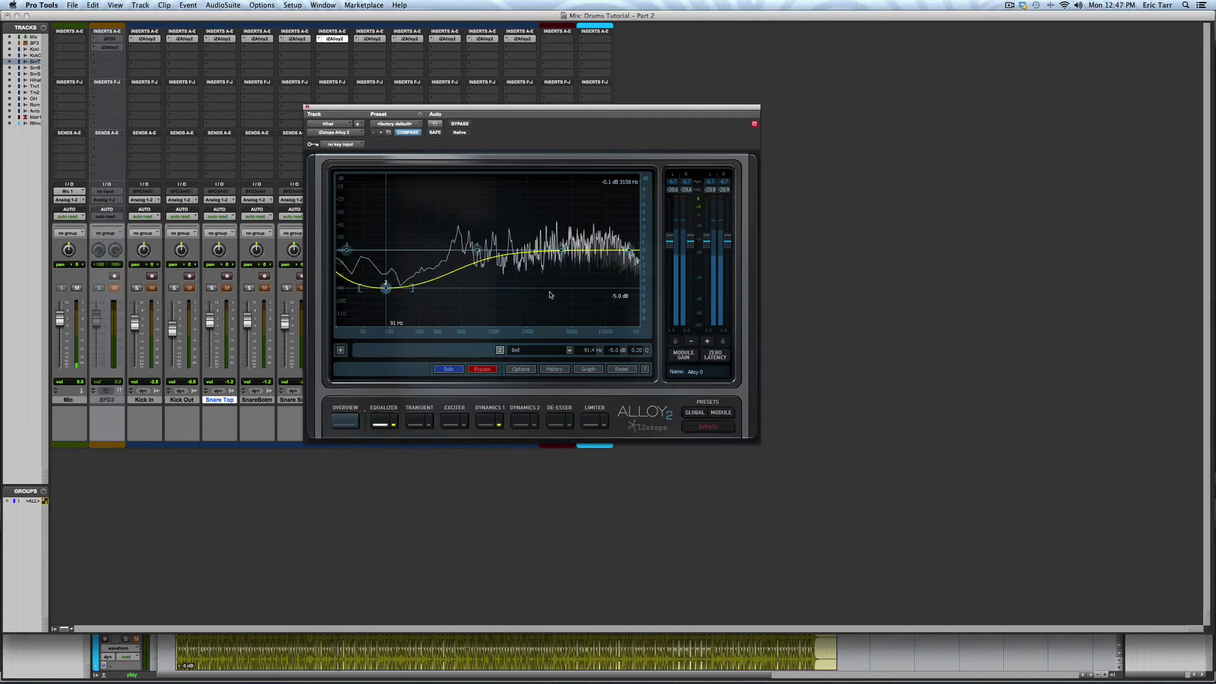
left_click_drag(629, 251, 641, 284)
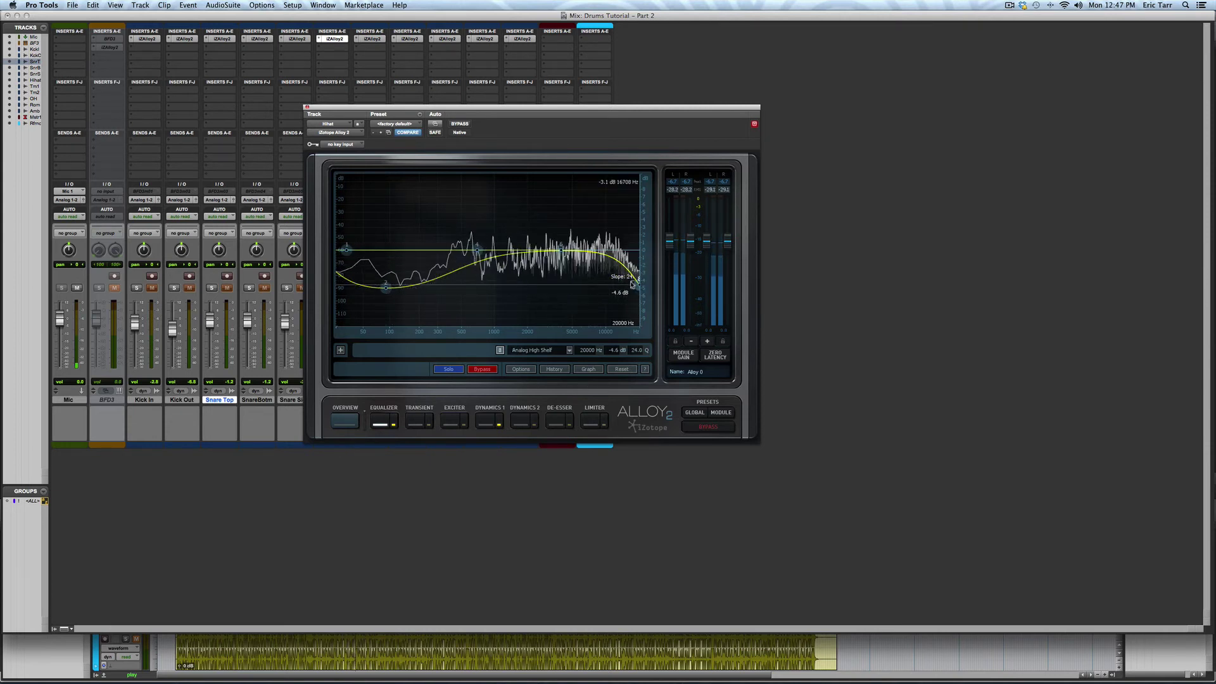
scroll(629, 284, "up", 2)
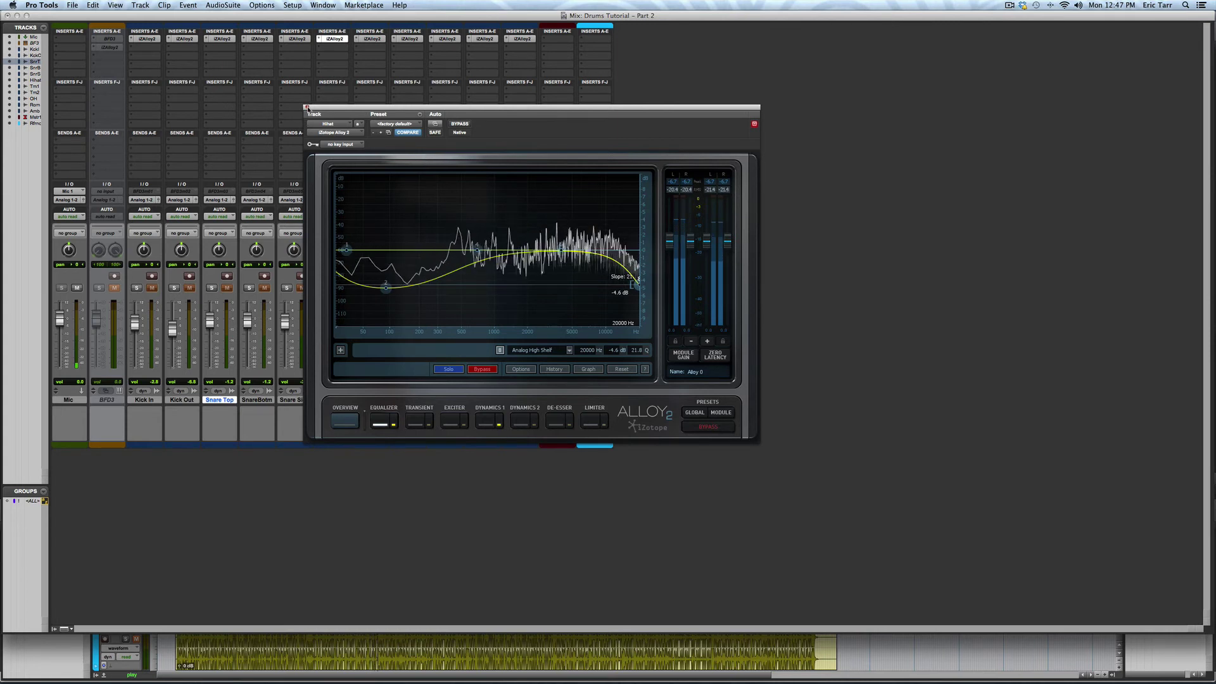
left_click(307, 107)
- Solo the tom tracks and boost Tom1's Alloy 2 equalizer by 3.0 dB with a bell at 2332 Hz
left_click(362, 288, "super")
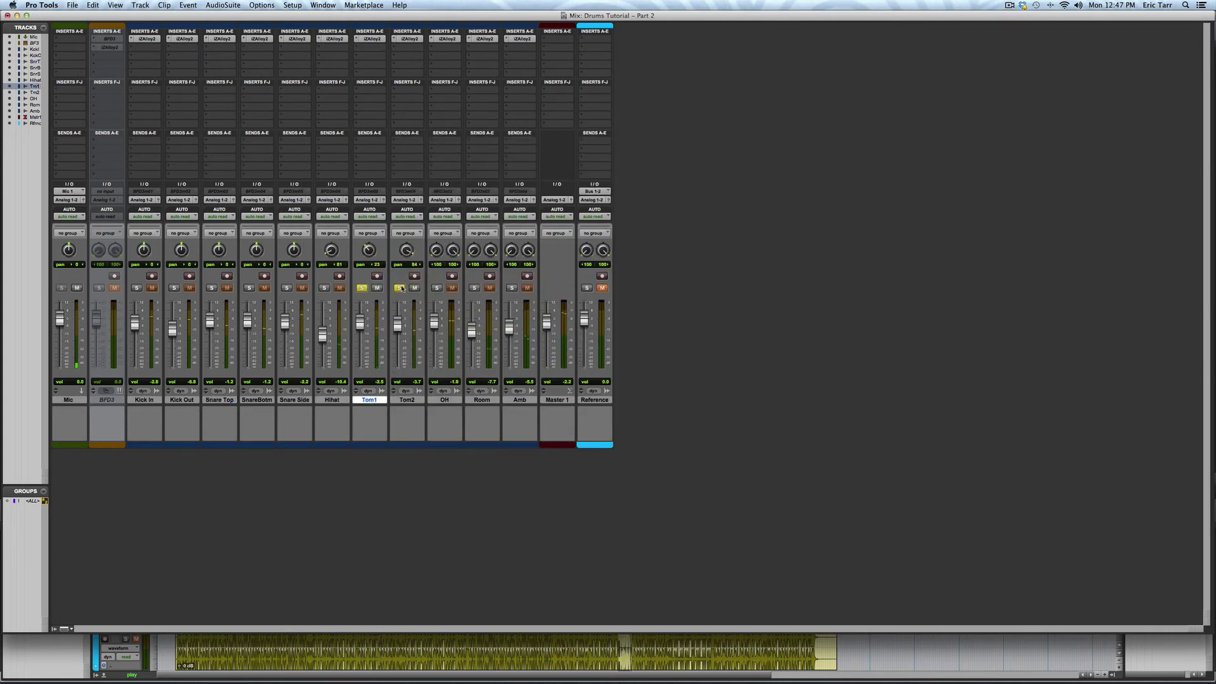
left_click(378, 40)
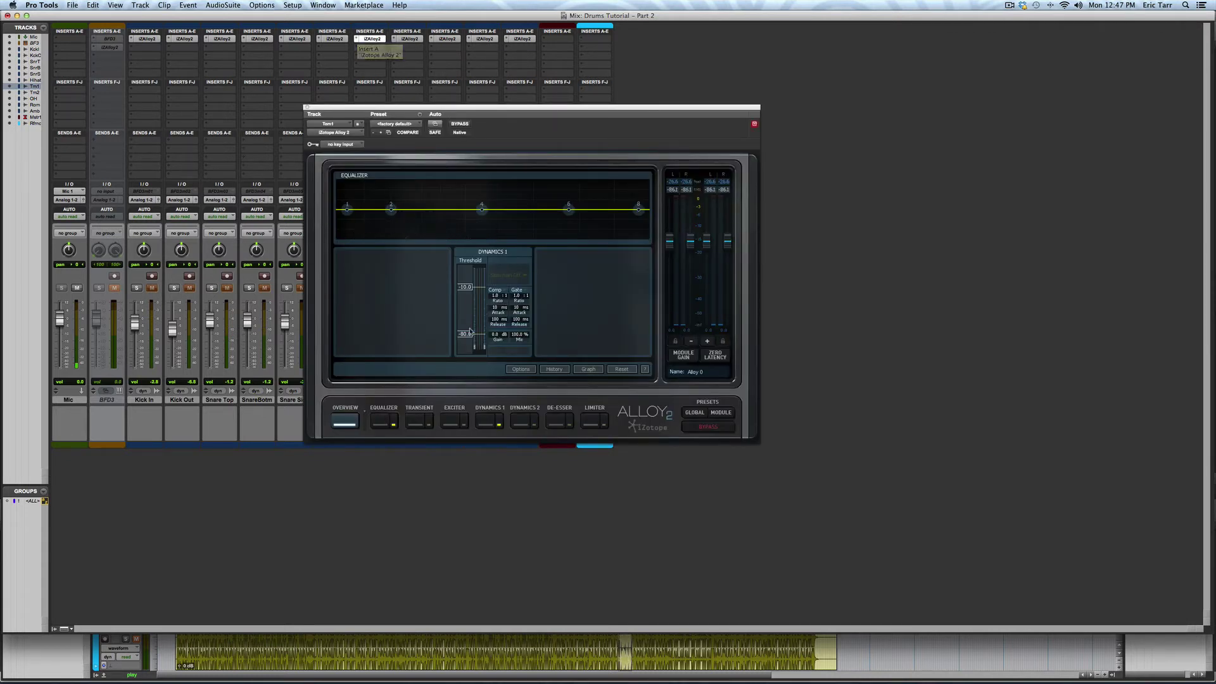
left_click(384, 420)
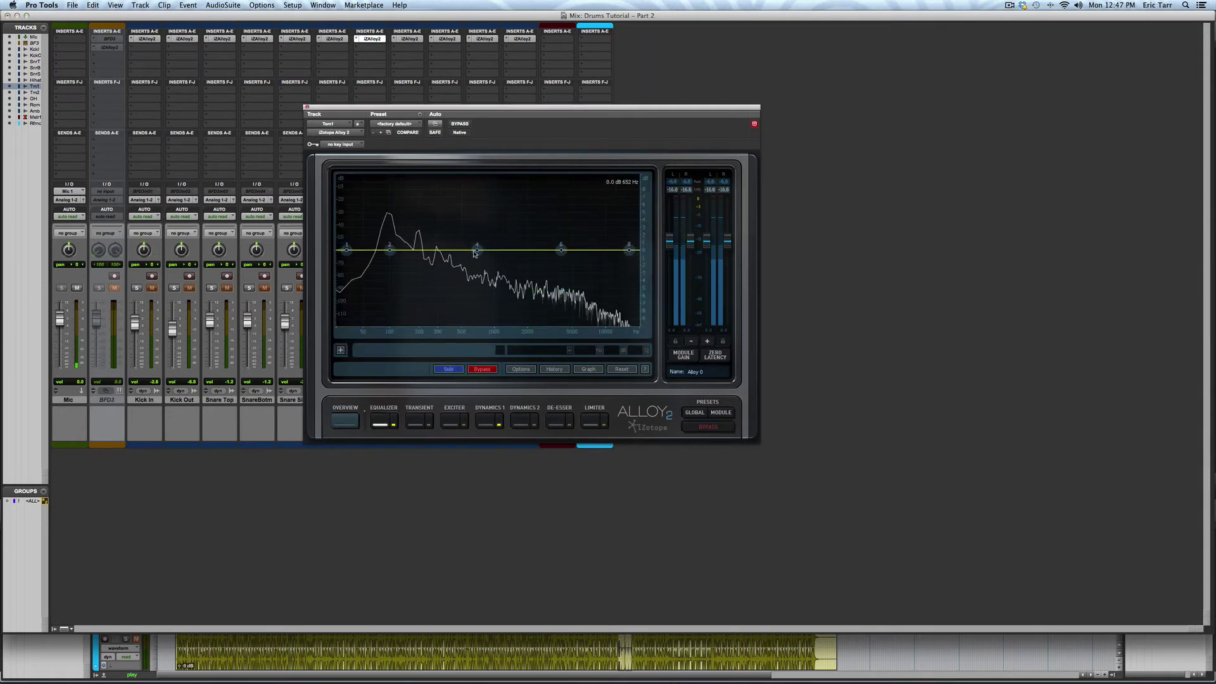
left_click_drag(477, 249, 536, 227)
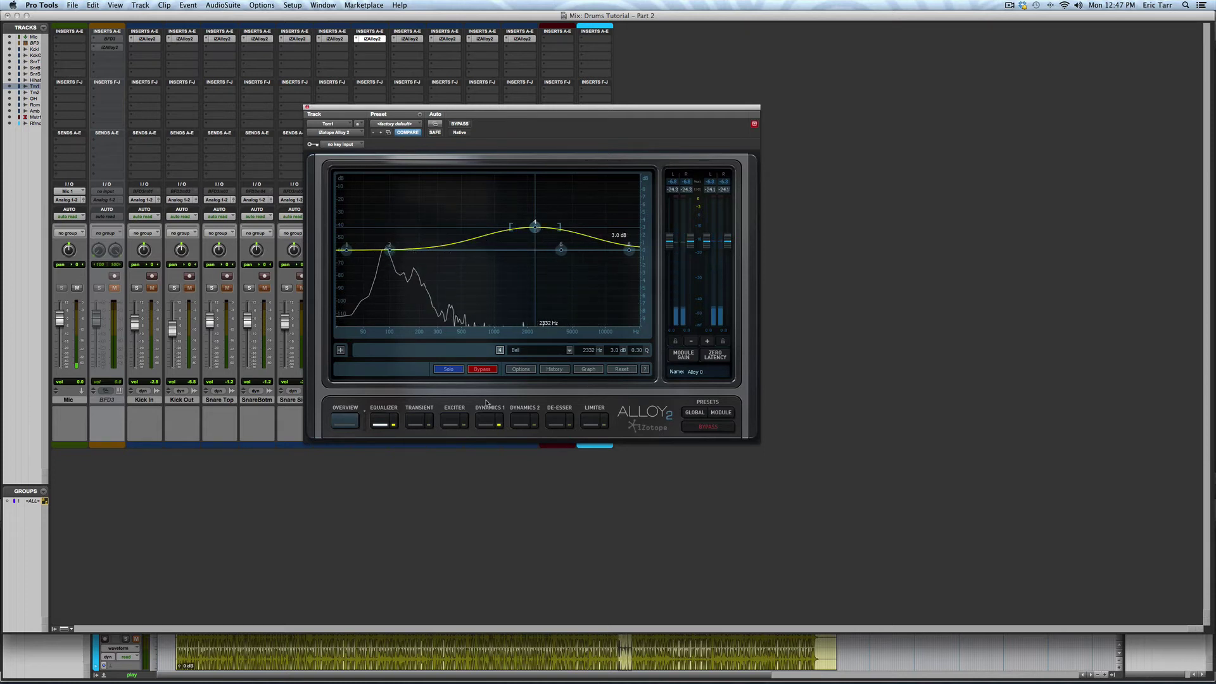
- Compress Tom1 in Dynamics 1 with a 2.4:1 ratio and a -24.0 dB threshold, and open Tom2's Alloy 2
left_click(489, 422)
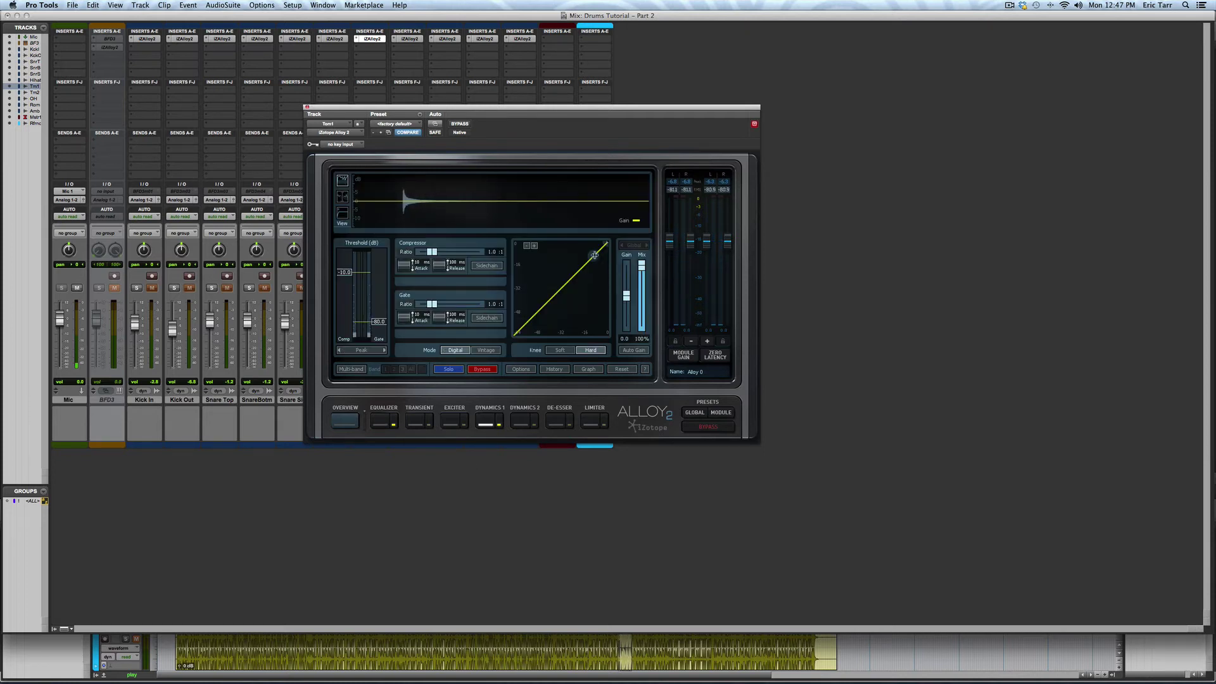
mouse_move(432, 252)
left_mouse_down()
mouse_move(448, 252)
mouse_move(404, 261)
mouse_move(440, 244)
mouse_move(443, 225)
mouse_move(342, 292)
left_mouse_up()
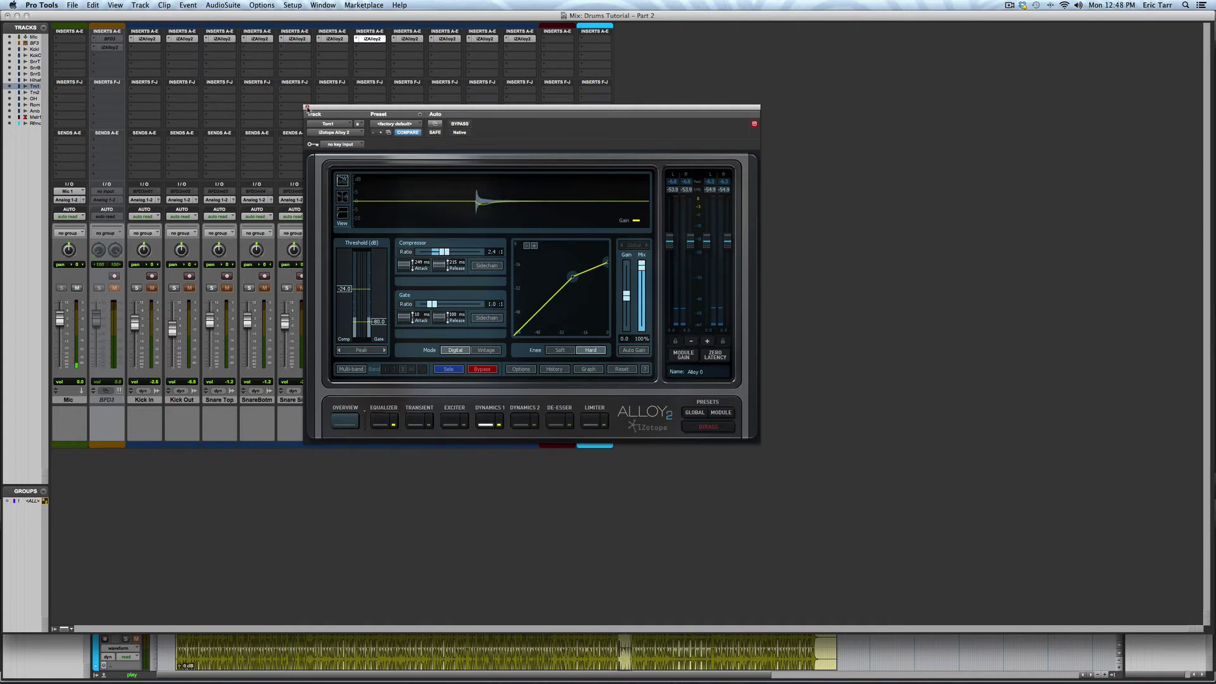
left_click(307, 107)
left_click(410, 41)
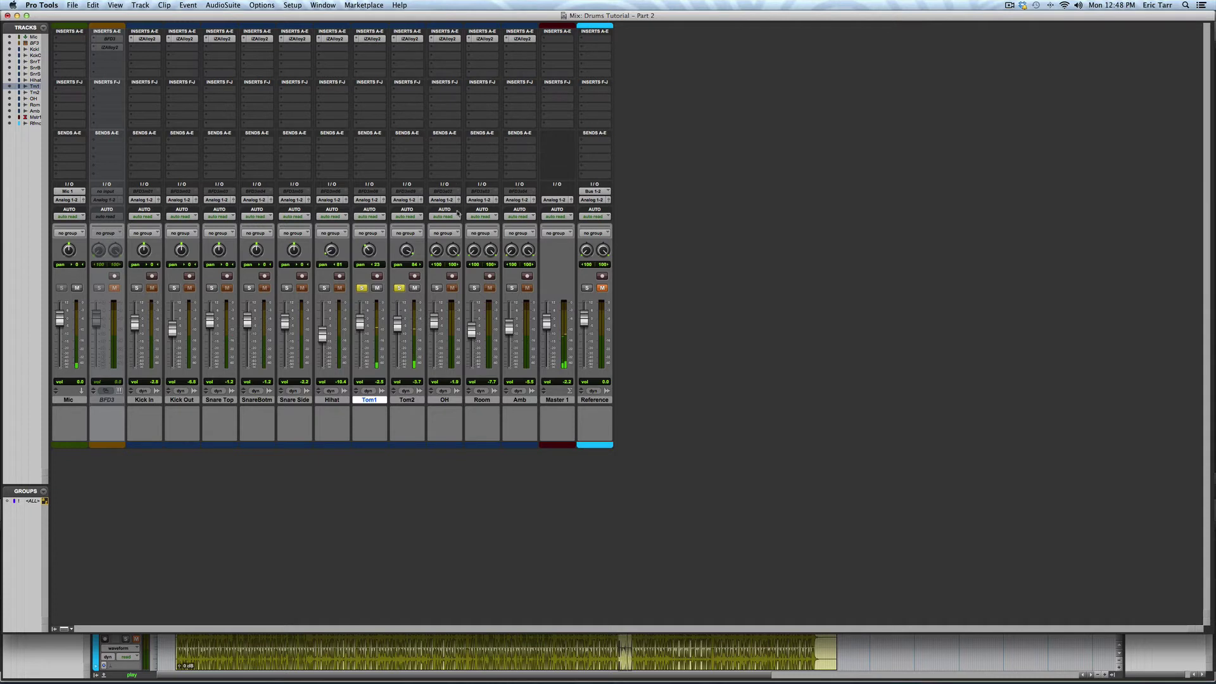
- Switch the solo from the toms to OH and cut its Alloy 2 low shelf by 4.9 dB at about 25 Hz during playback
left_click(399, 288, "alt")
left_click(447, 39)
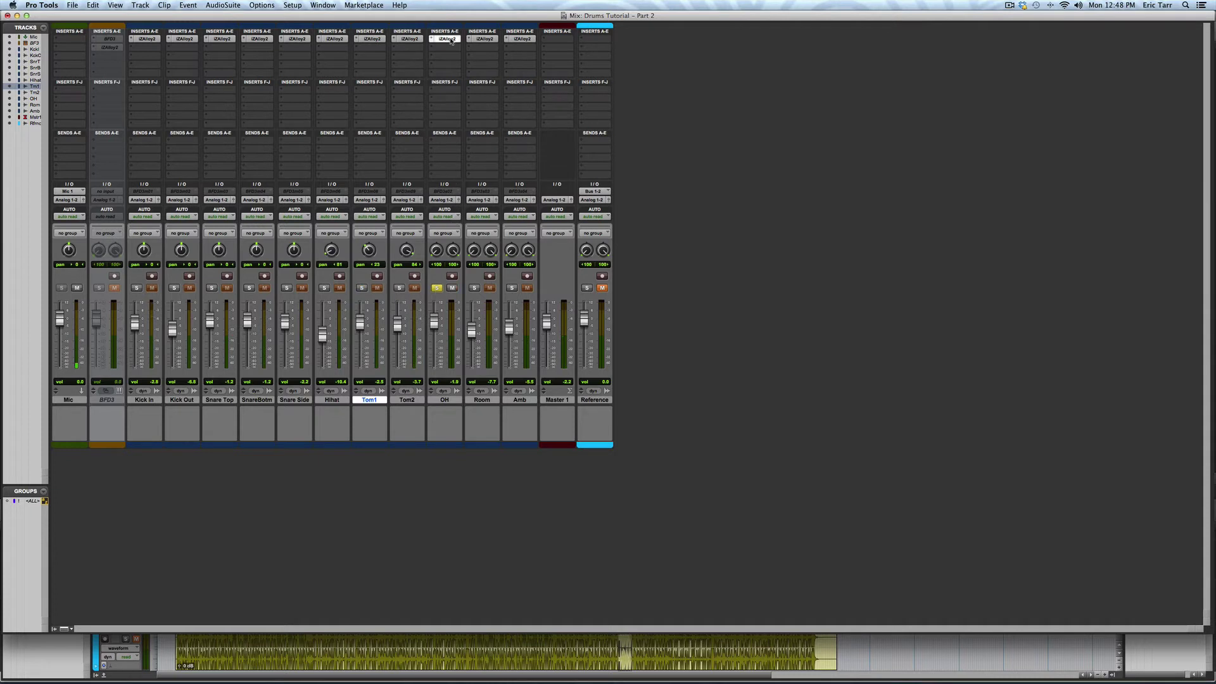
left_click(390, 419)
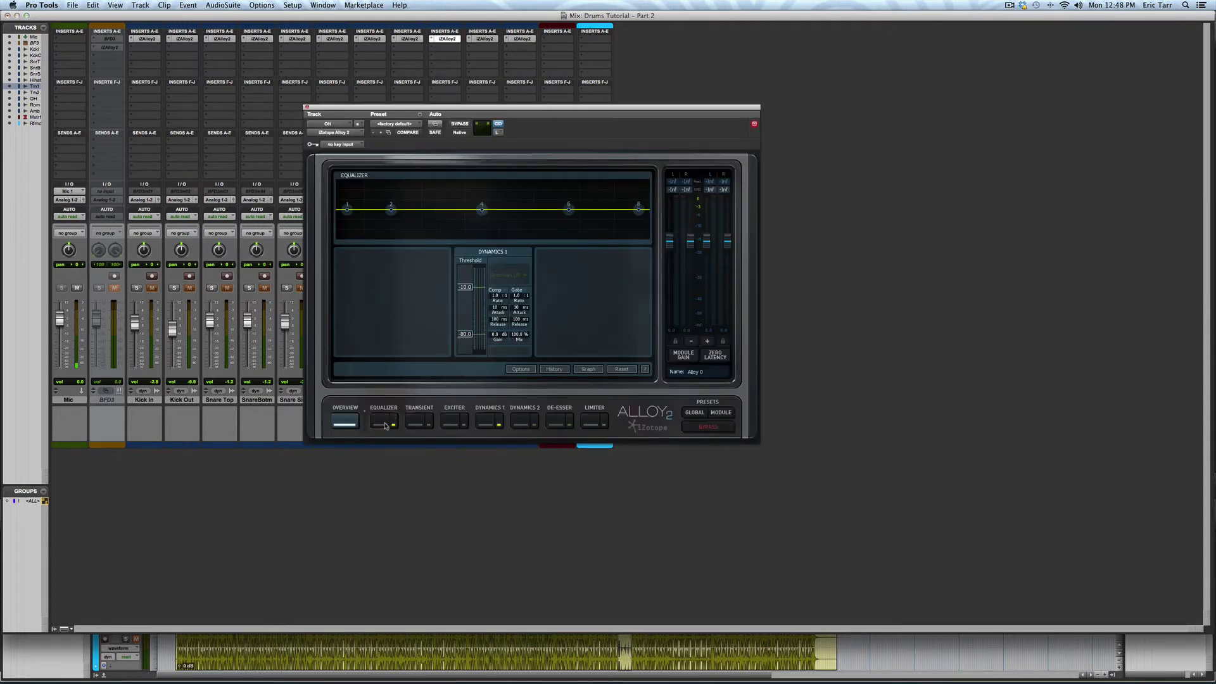
left_click_drag(347, 251, 346, 283)
key("space")
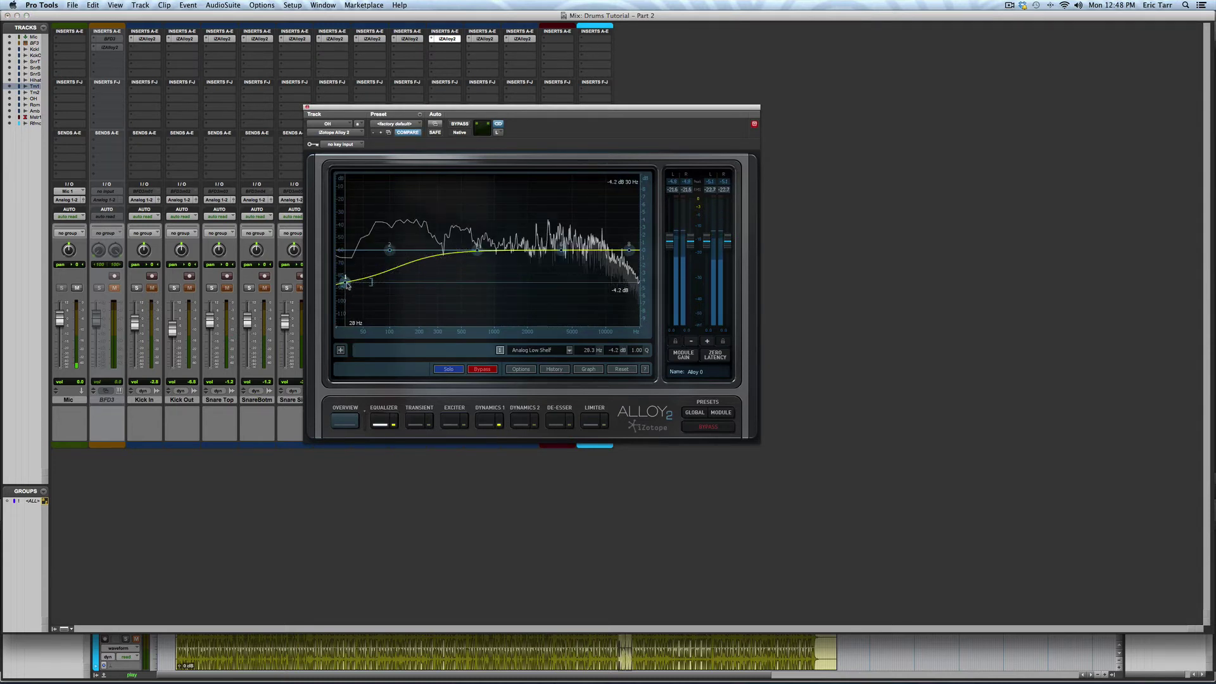
left_click_drag(345, 282, 343, 291)
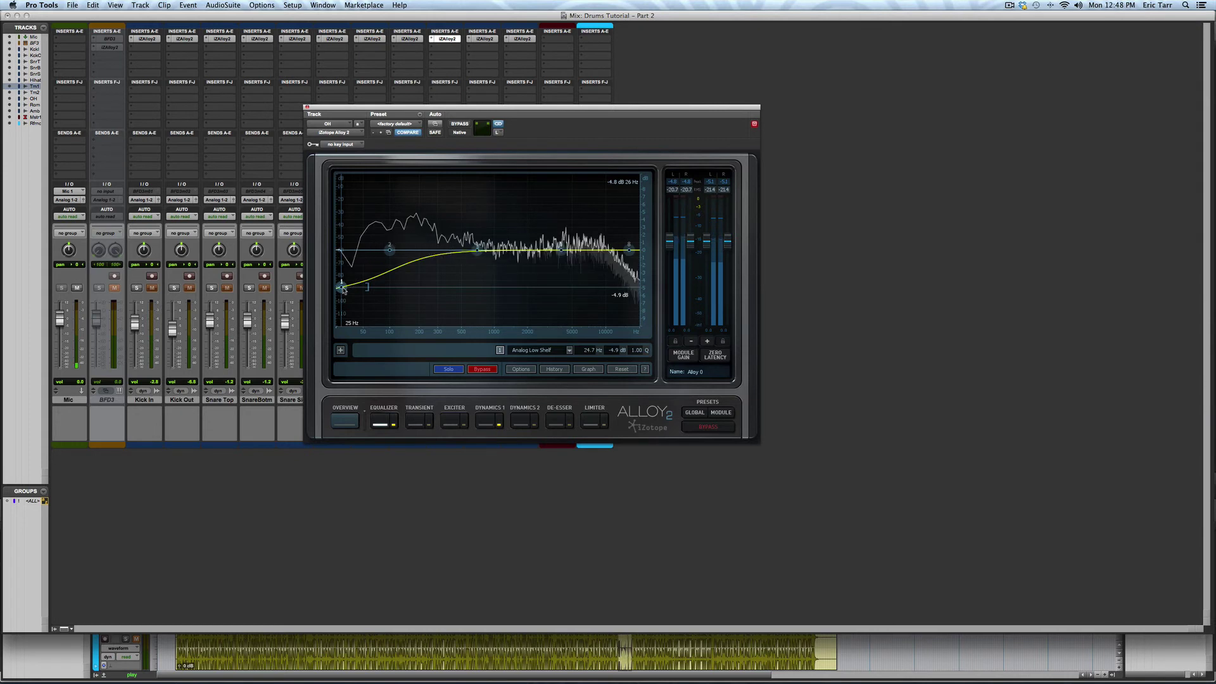
- Enable OH's De-Esser, set its band to about 3.2 to 12.5 kHz and lower the threshold to about -25.5 dB
left_click(572, 422)
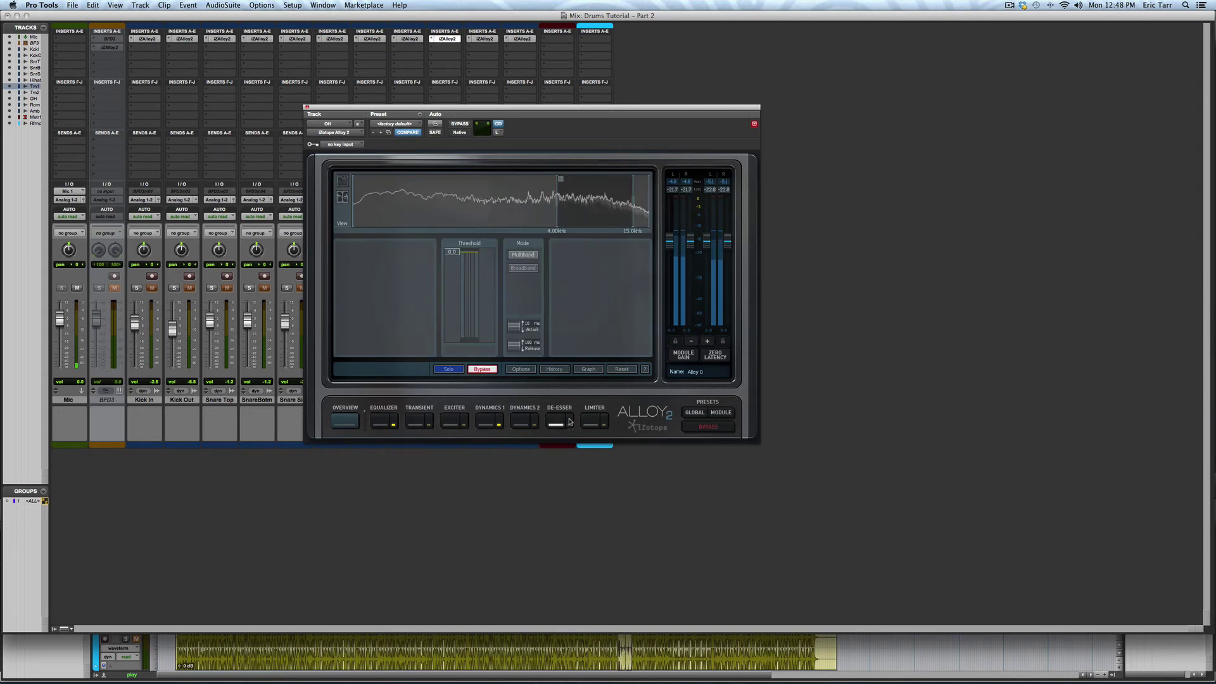
left_click(571, 423)
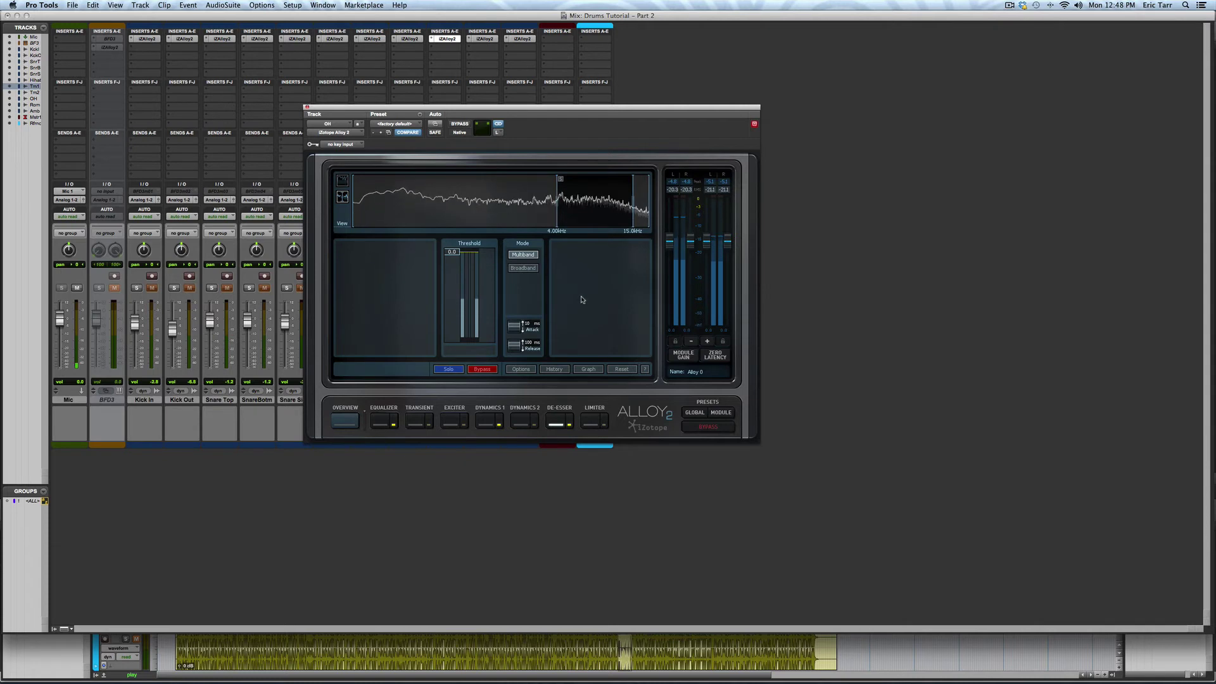
left_click_drag(560, 181, 556, 195)
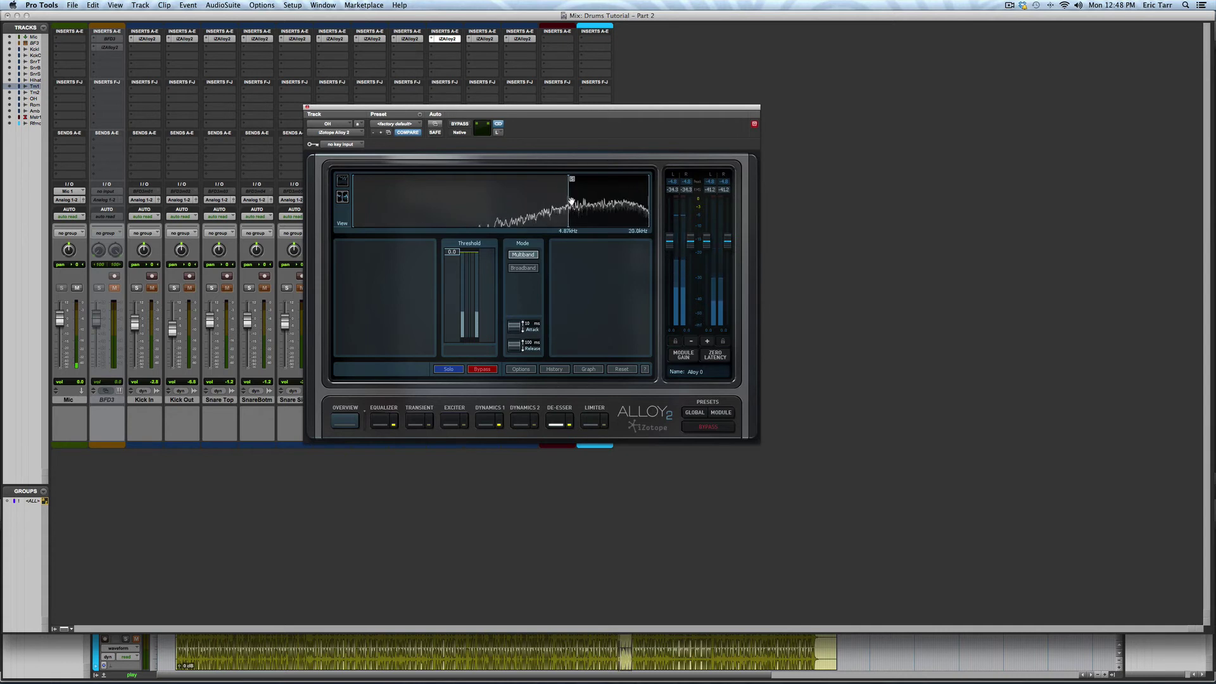
left_click_drag(633, 197, 613, 199)
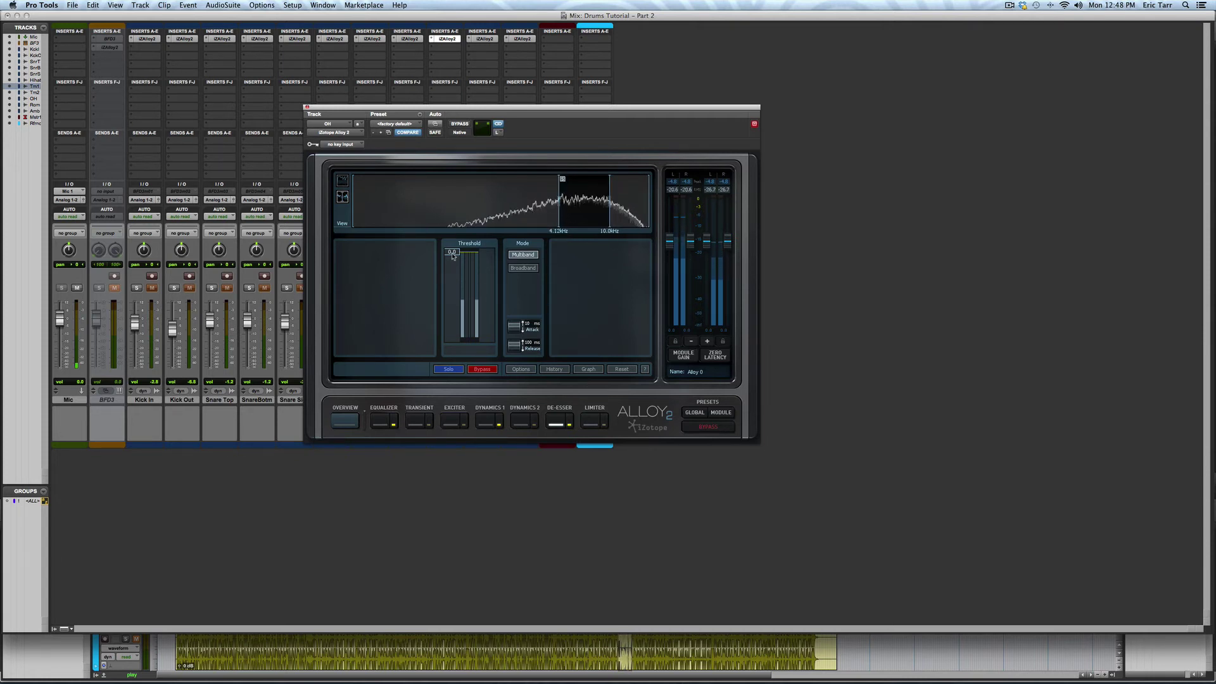
left_click_drag(455, 303, 455, 308)
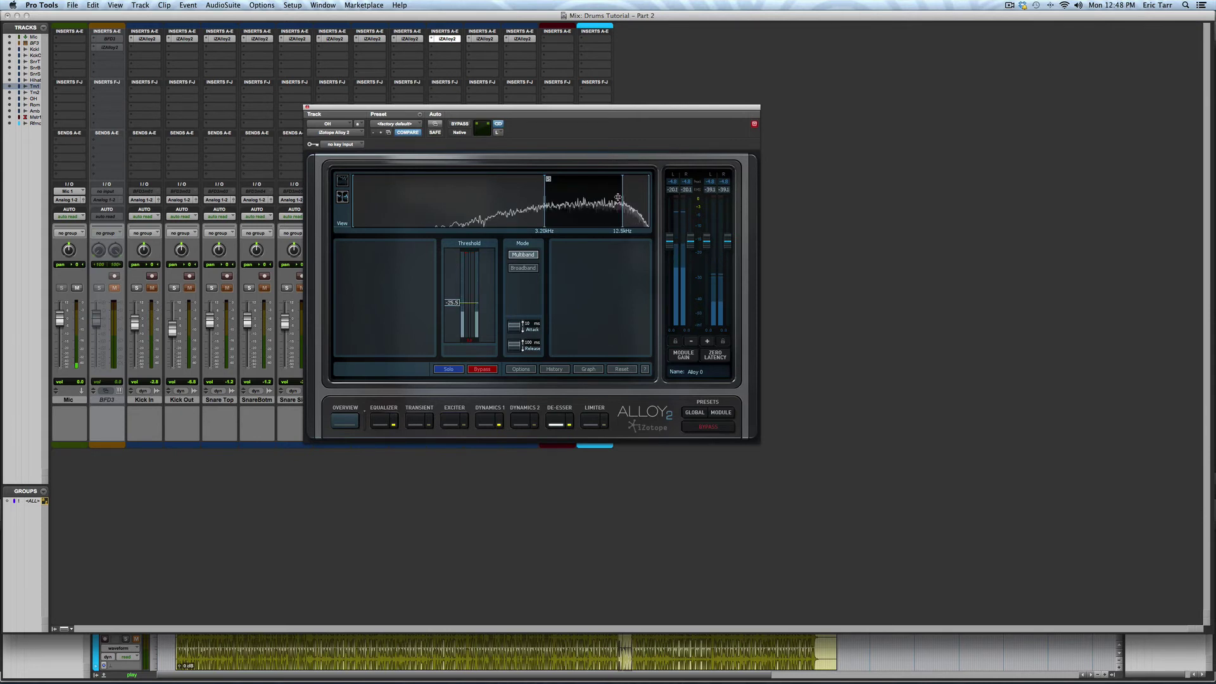
- Refine OH's De-Esser with a 6.1 ms attack, shorter release, band widened to about 2.77 to 20 kHz and readjusted threshold
left_click_drag(460, 302, 511, 351)
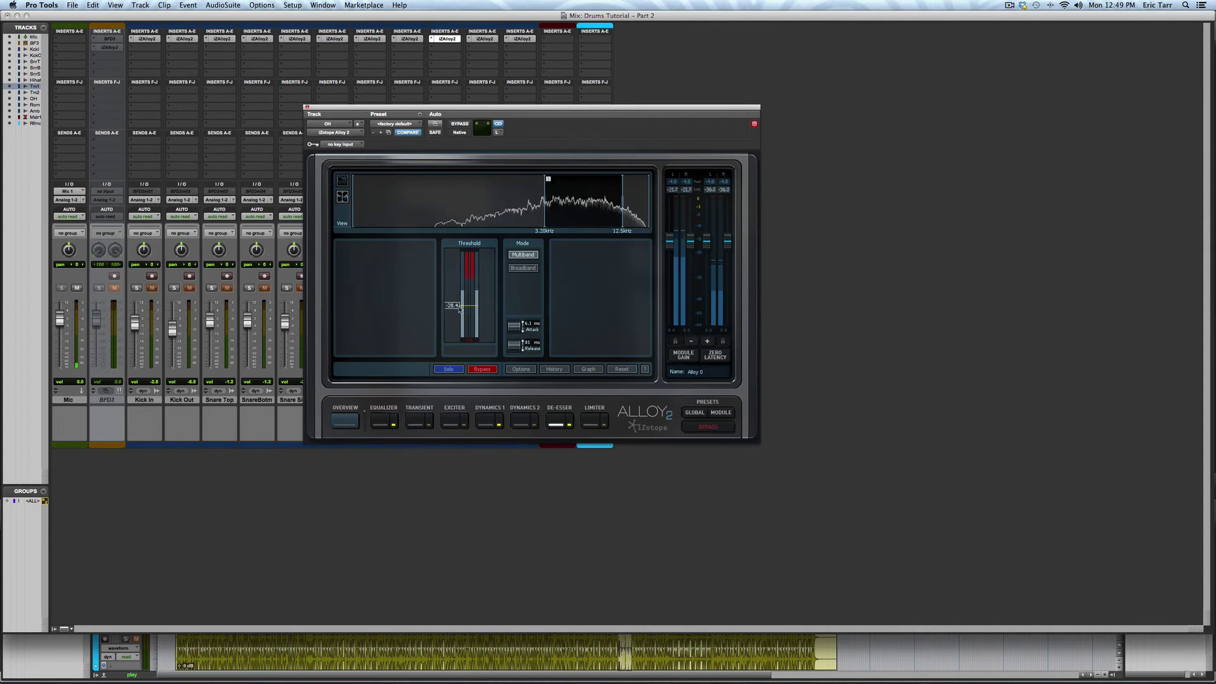
left_click_drag(460, 308, 453, 296)
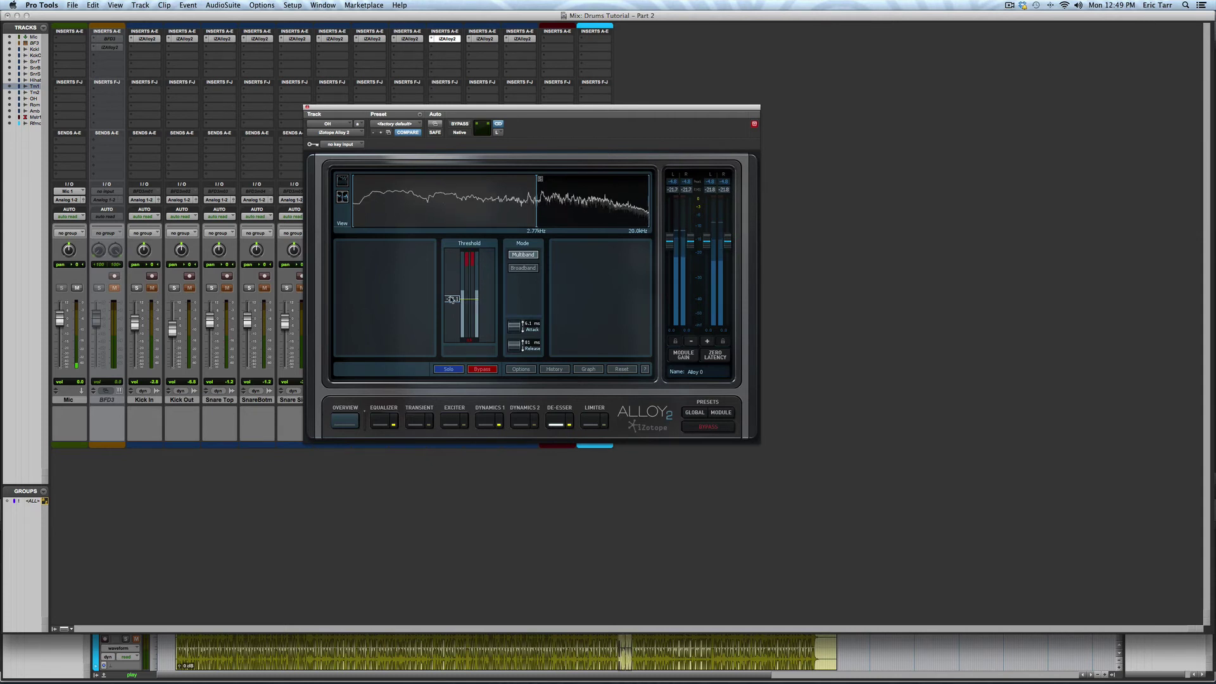
left_click_drag(451, 299, 453, 303)
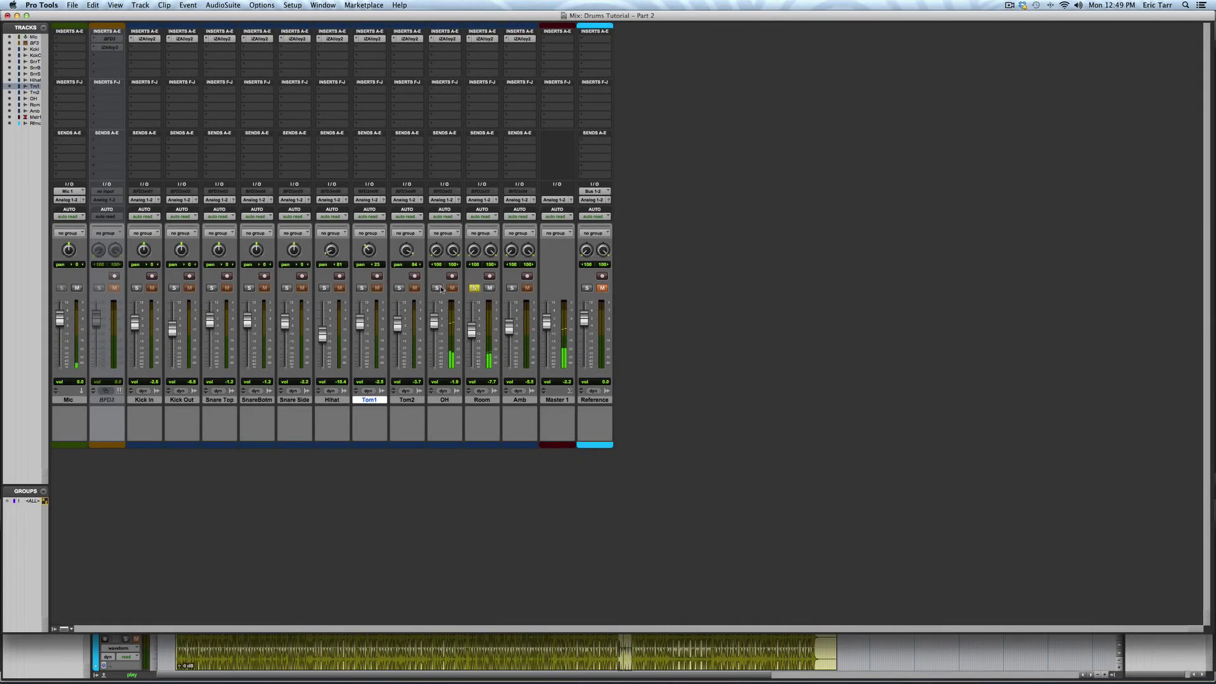
- Compress the soloed Room track in Dynamics 1 at 10.1:1 with a threshold around -29 dB and raise the plug-in's output gain
left_click(492, 39)
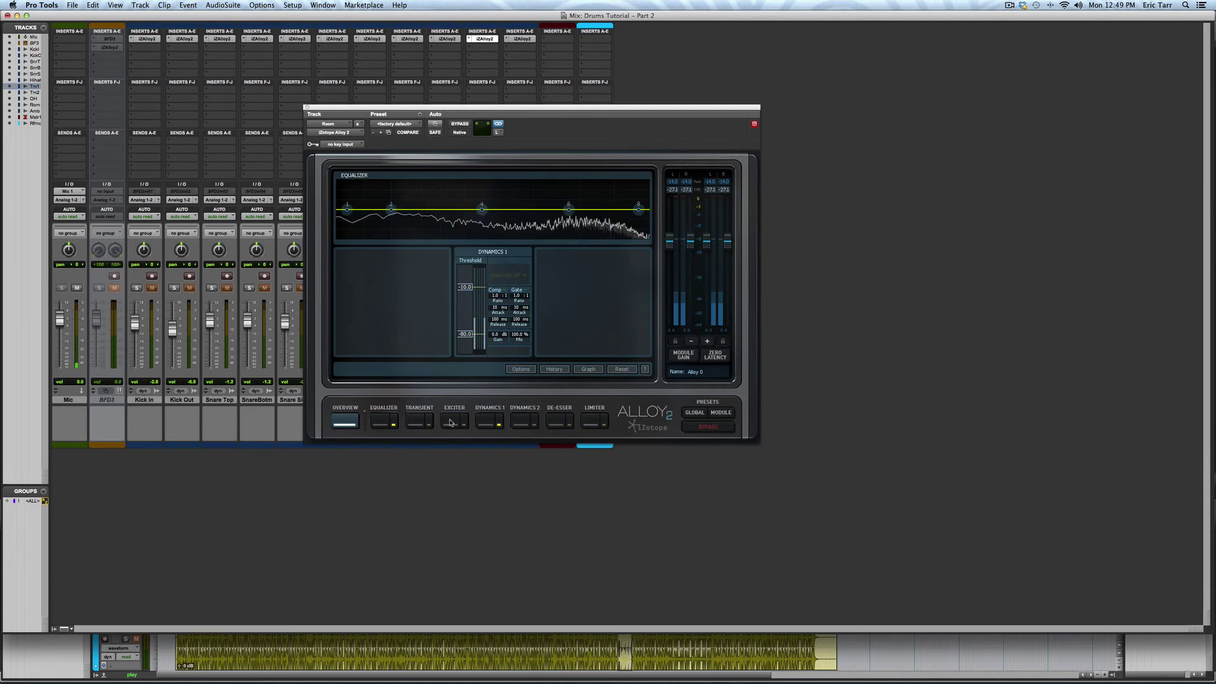
left_click(481, 422)
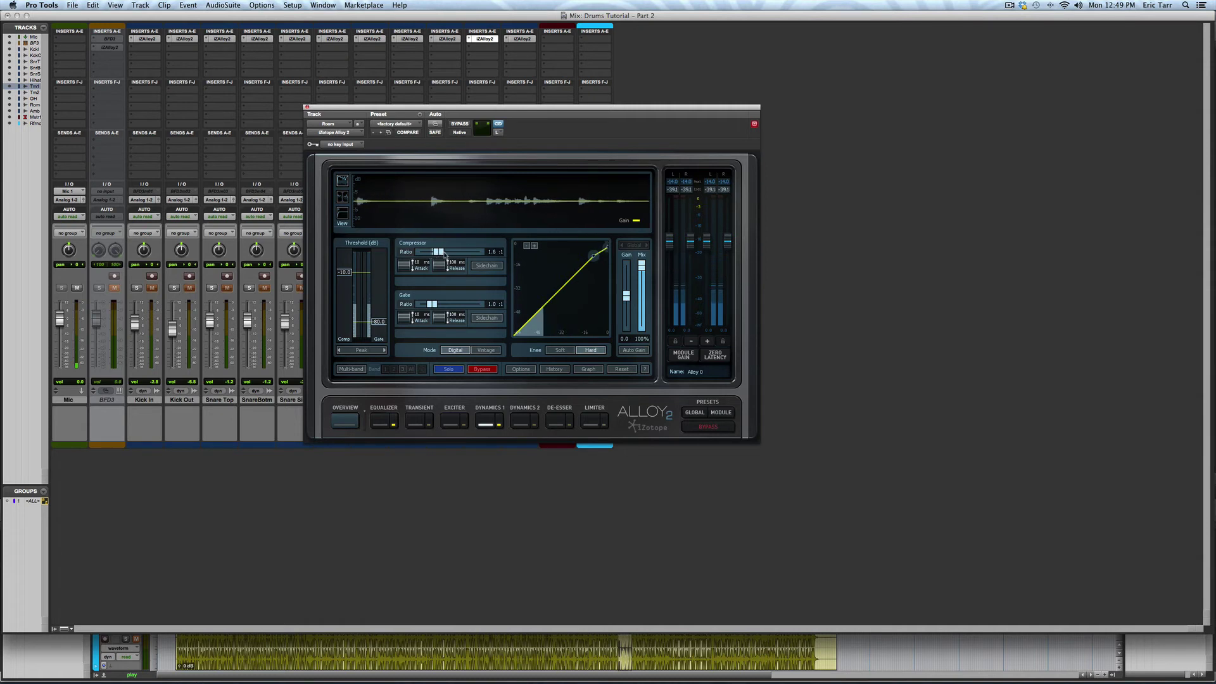
mouse_move(442, 252)
left_mouse_down()
mouse_move(464, 255)
mouse_move(424, 270)
mouse_move(434, 274)
left_mouse_up()
left_click_drag(344, 272, 346, 298)
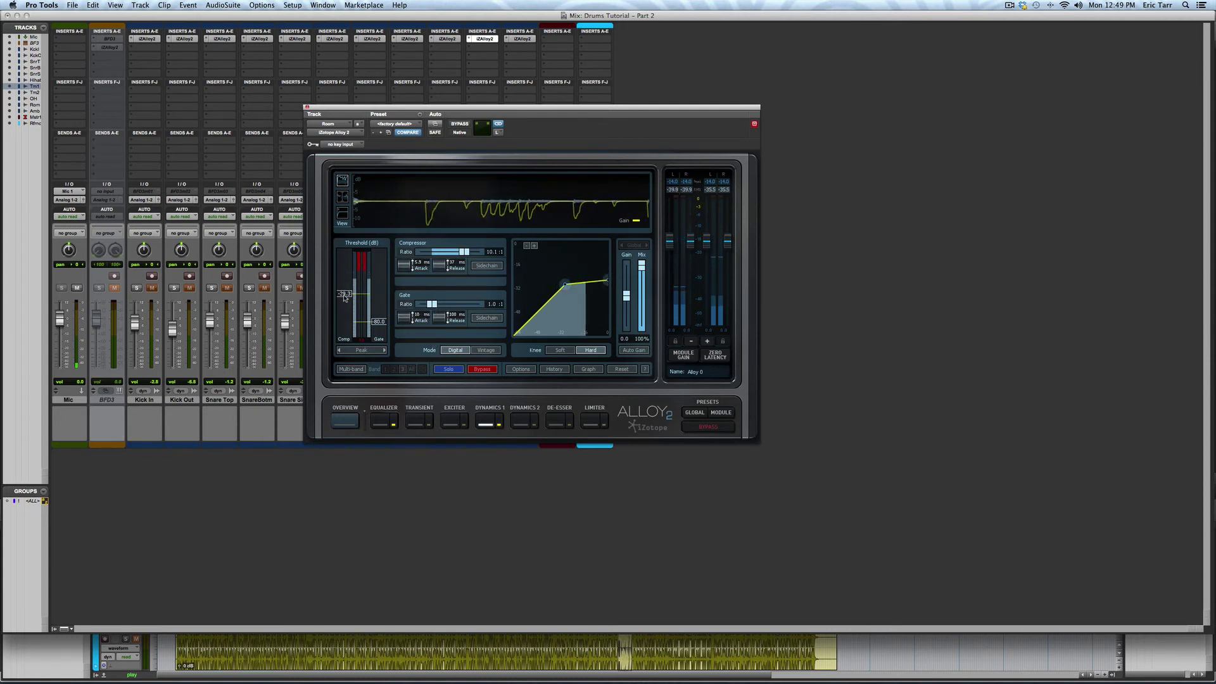
left_click_drag(704, 242, 703, 230)
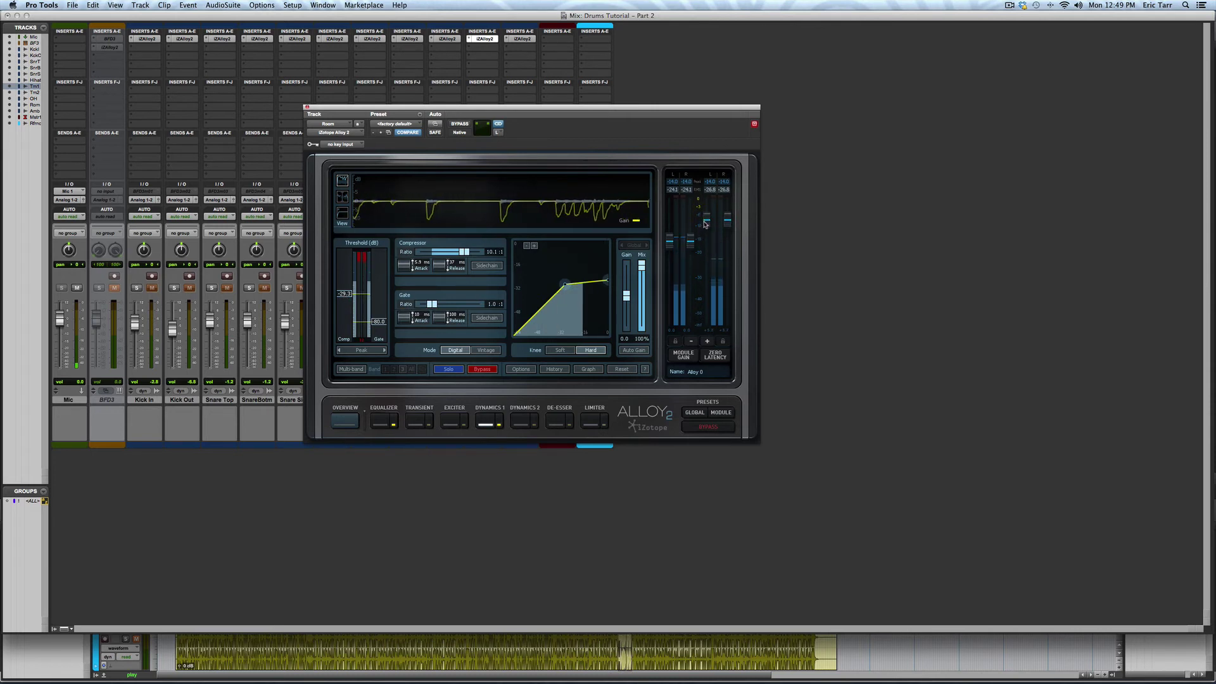
- Add excitation to Room with the Exciter blended toward Tape and the drive at about 9.4
left_click(461, 423)
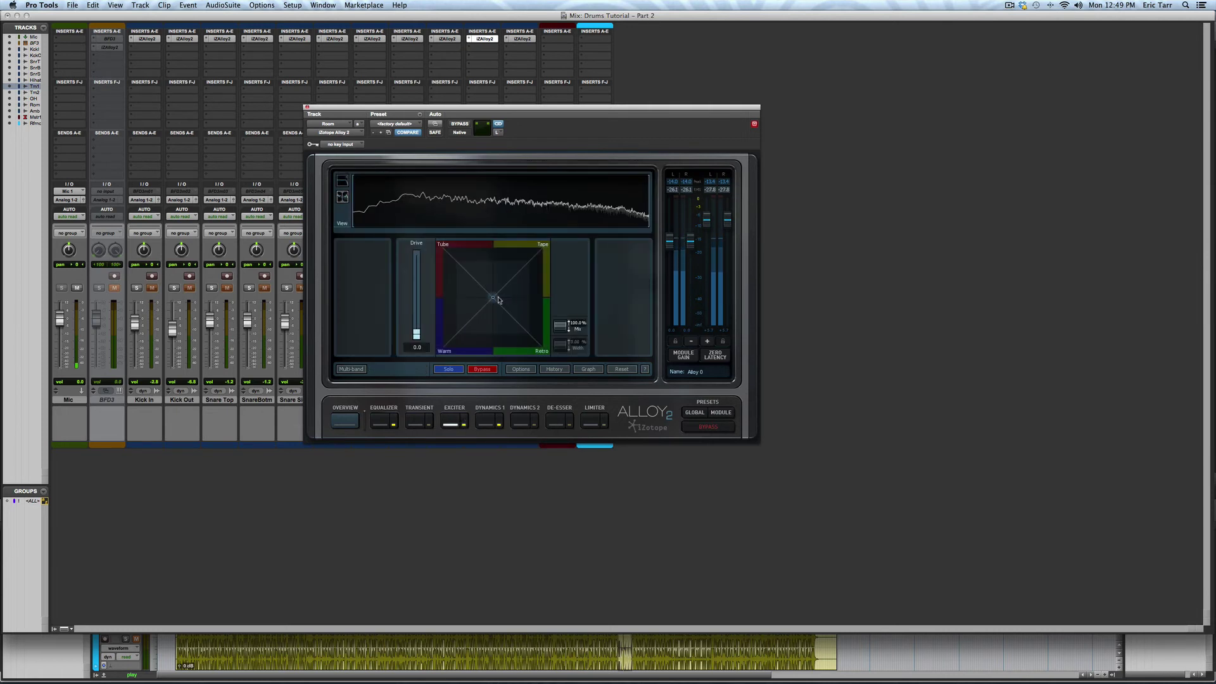
left_click_drag(499, 299, 473, 274)
left_click_drag(415, 337, 532, 263)
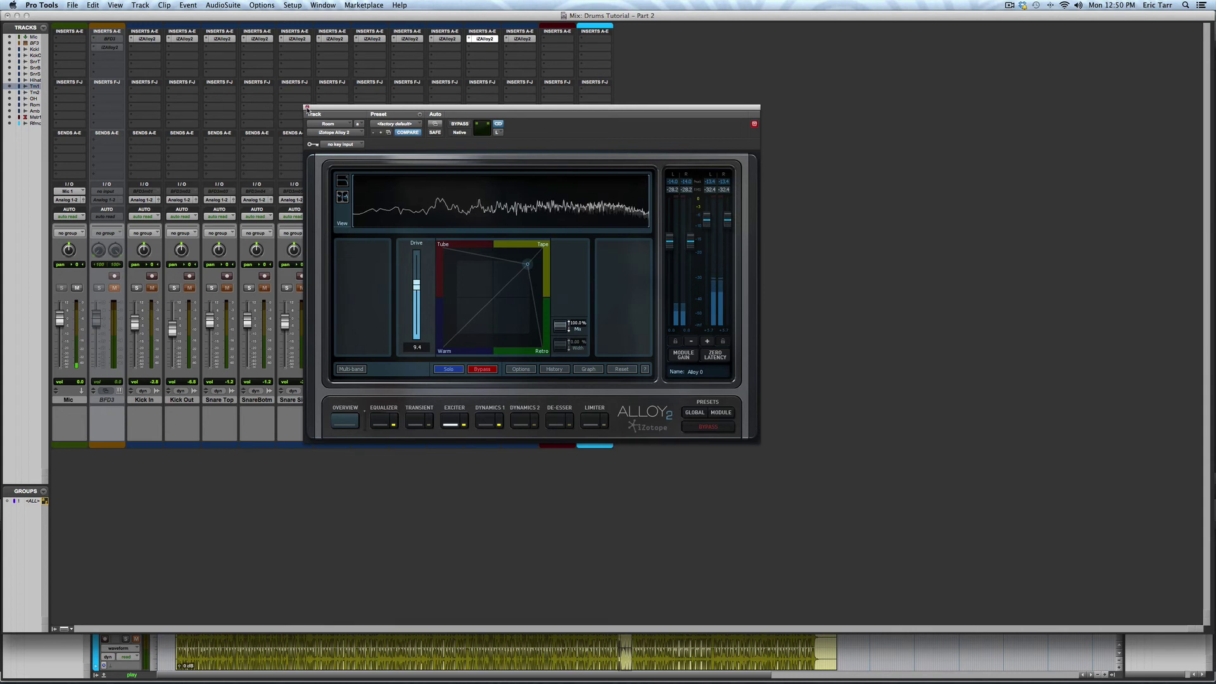
left_click(307, 108)
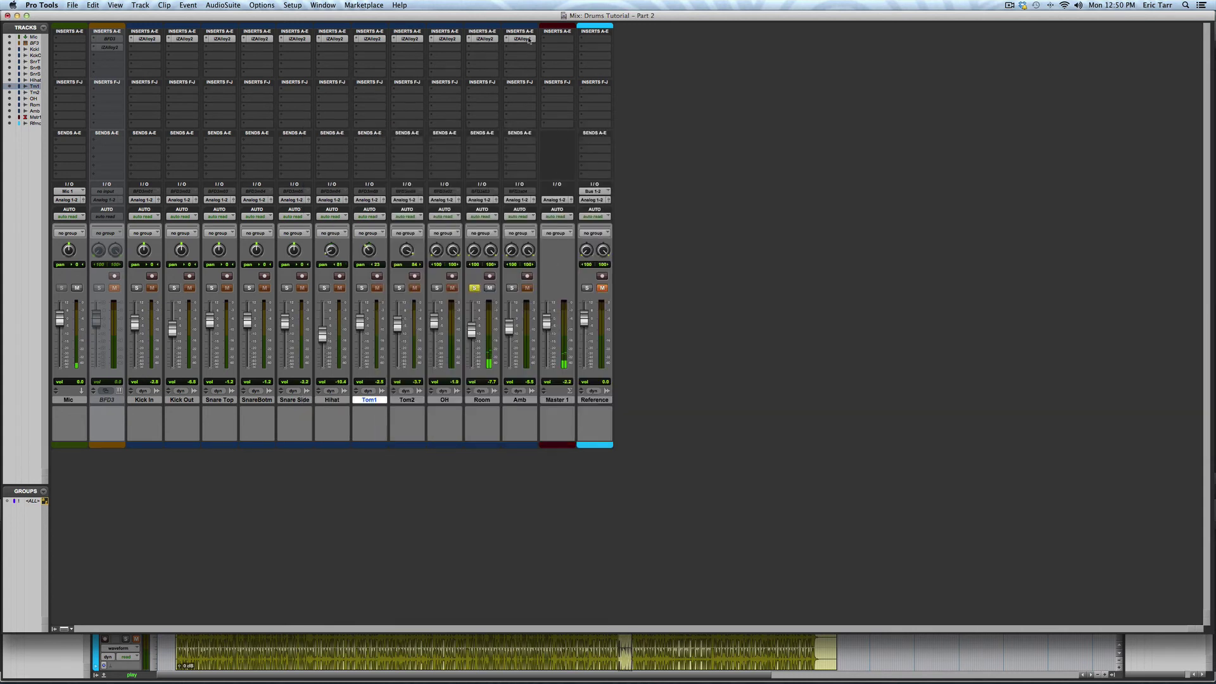
- Solo Amb and shape its Alloy 2 equalizer with a -3.7 dB bell at about 39 Hz and a 4.1 dB bell at 3189 Hz
left_click(512, 288)
left_click(526, 39)
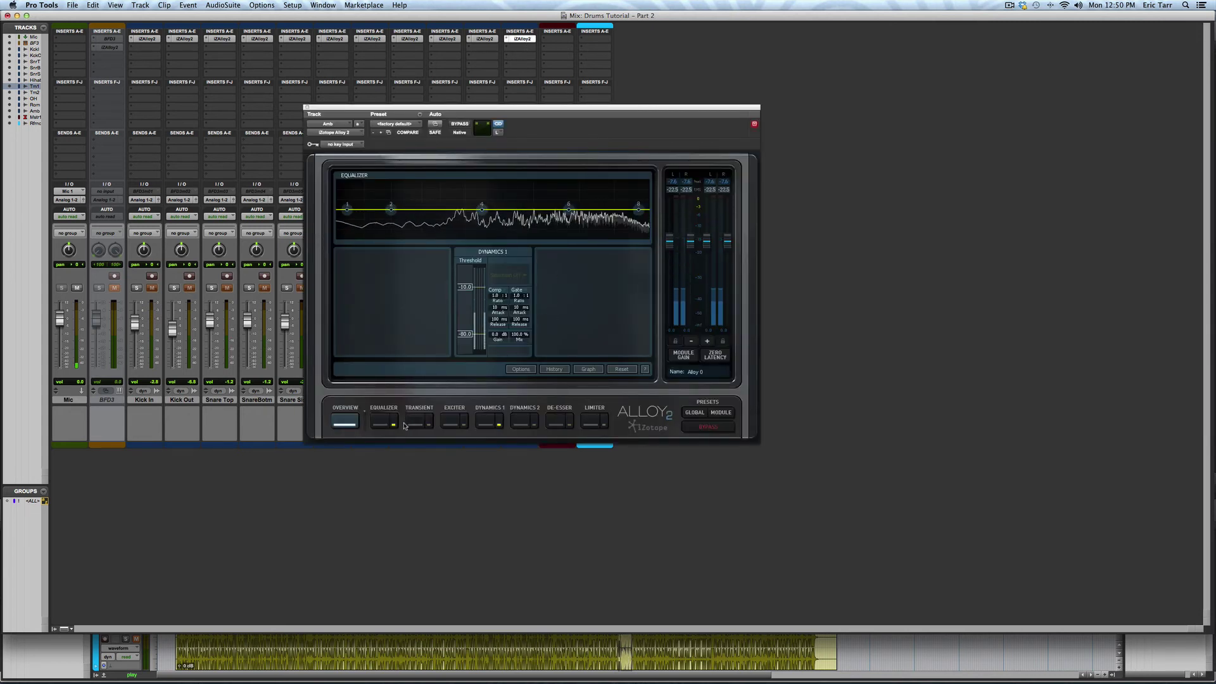
left_click(406, 218)
left_click_drag(390, 251, 381, 279)
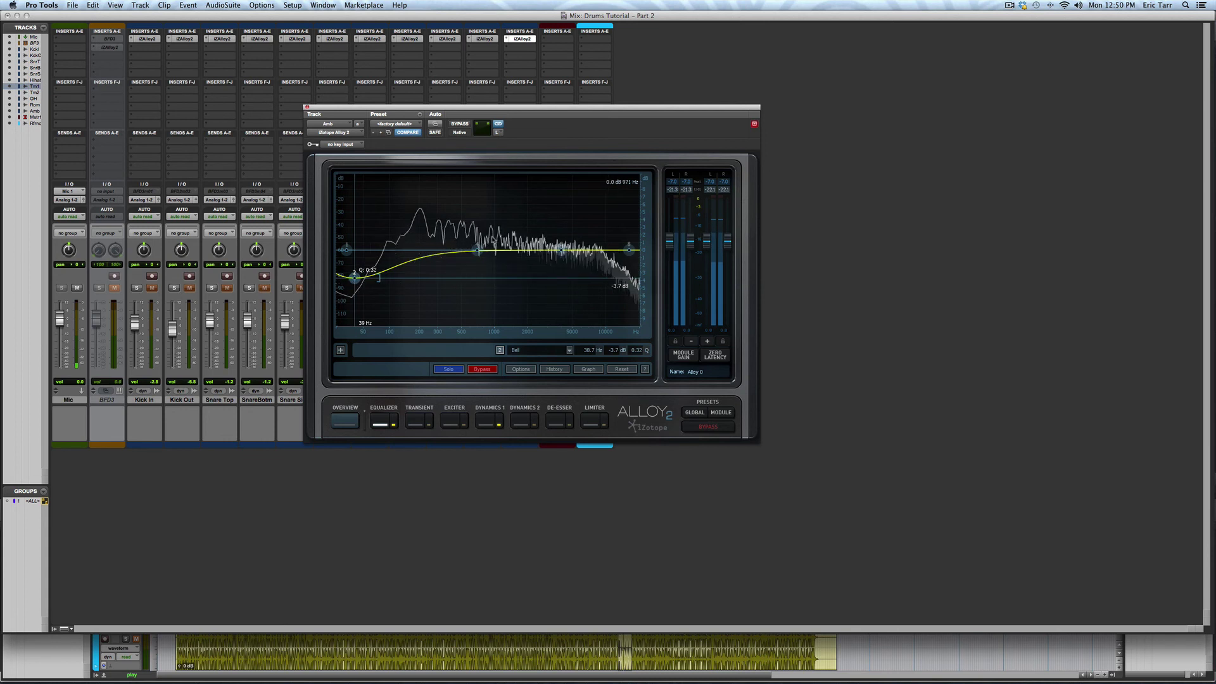
left_click_drag(561, 251, 553, 219)
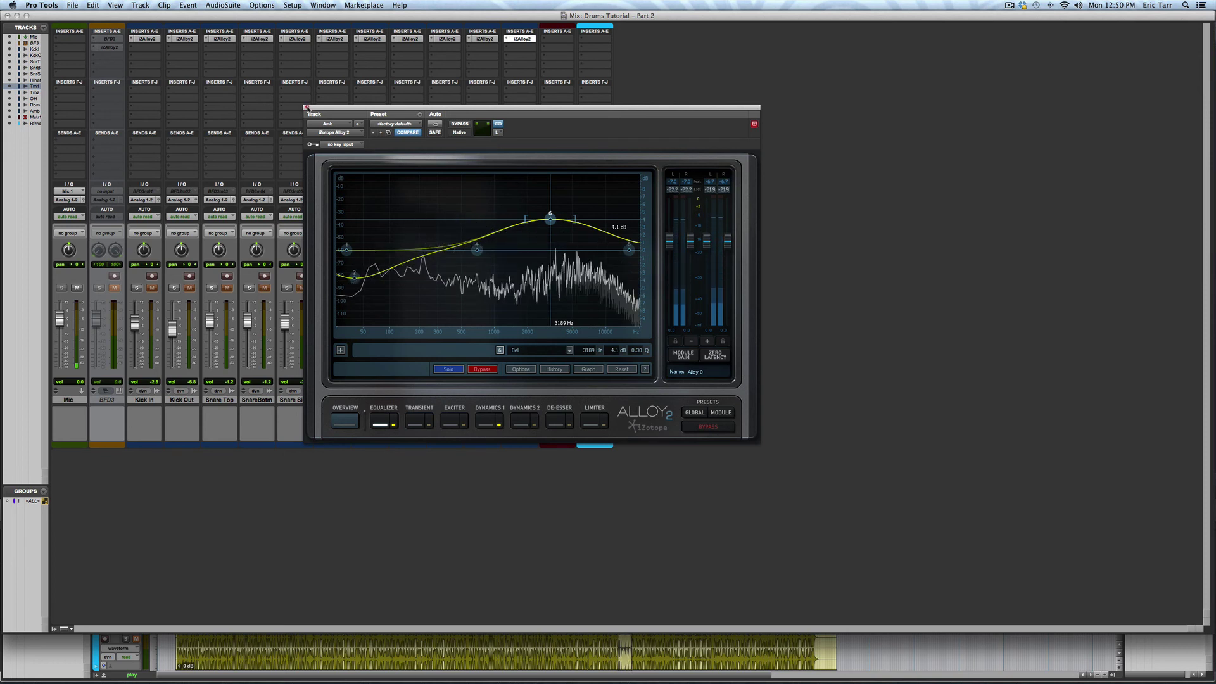
left_click(307, 107)
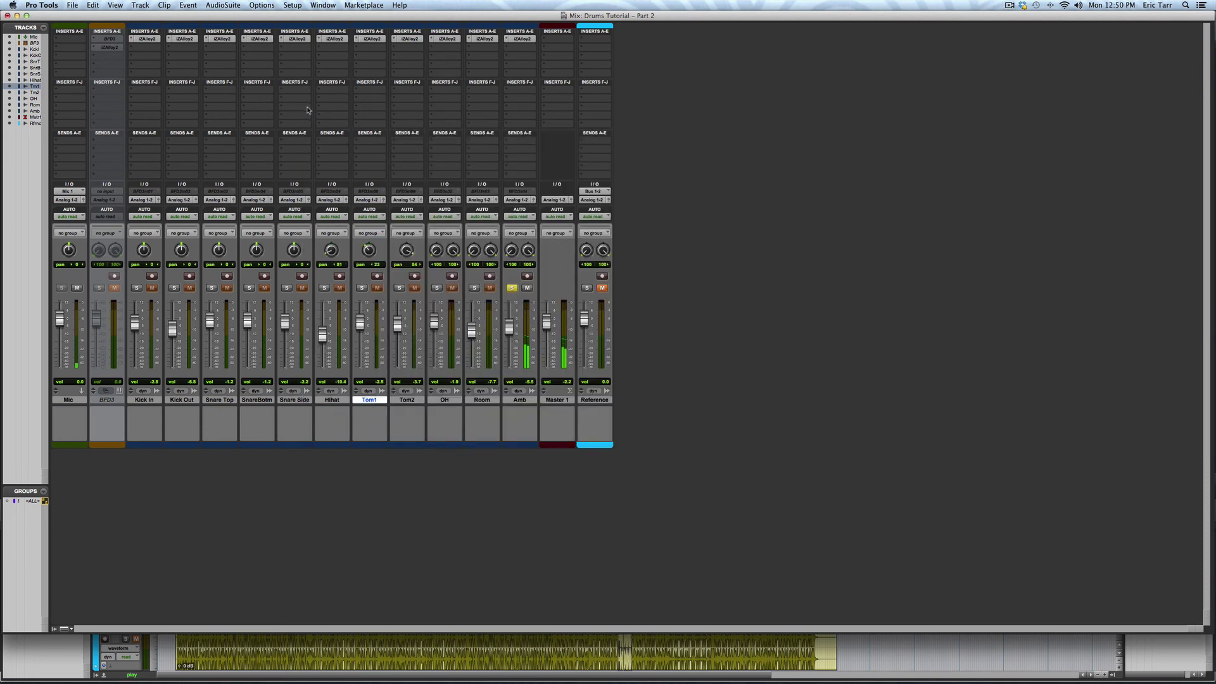
- Solo Room together with Amb, lower both faders slightly to balance them, and clear all solos
left_click(474, 288)
left_click_drag(475, 336, 513, 333)
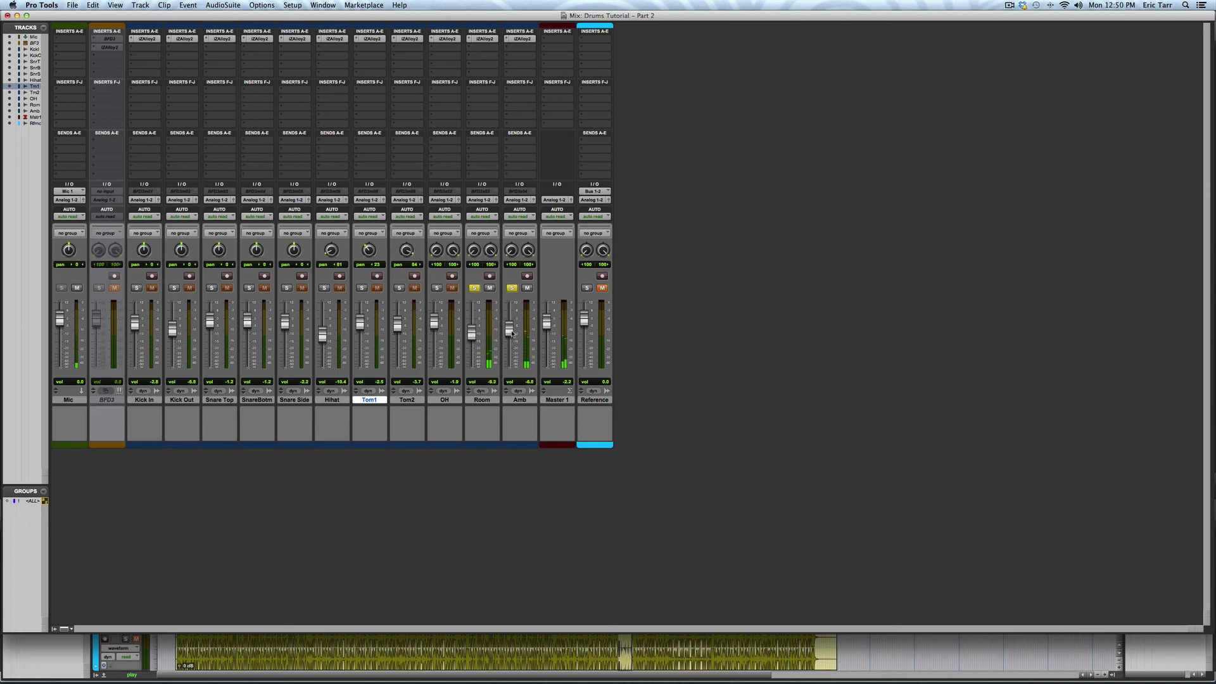
left_click(512, 288, "alt")
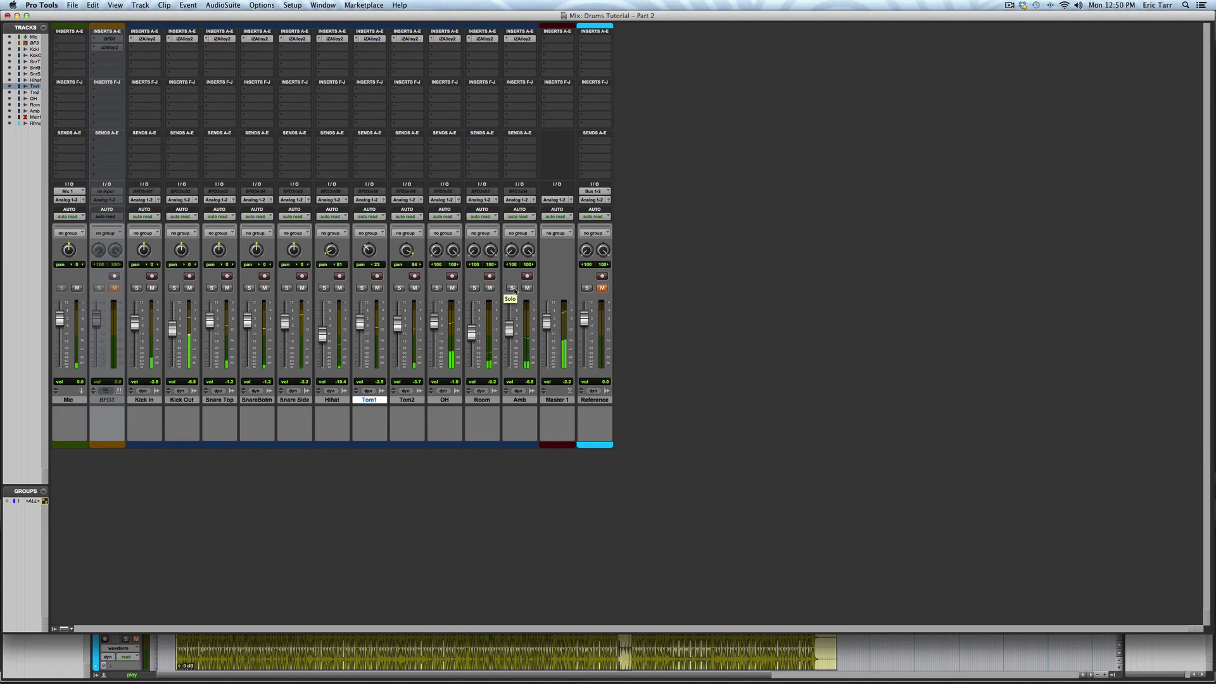
- Lower the Kick Out fader slightly and replay the full drum mix from bar 4
left_click_drag(172, 327, 172, 334)
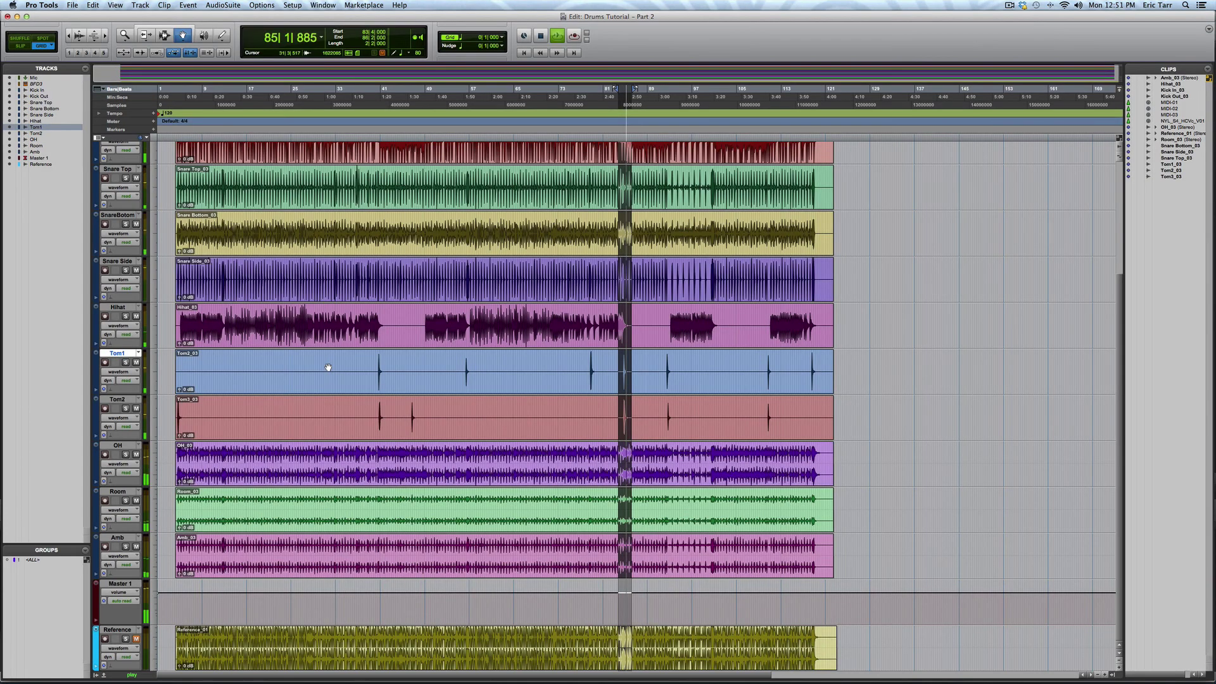
key("super+equal")
left_click(178, 89)
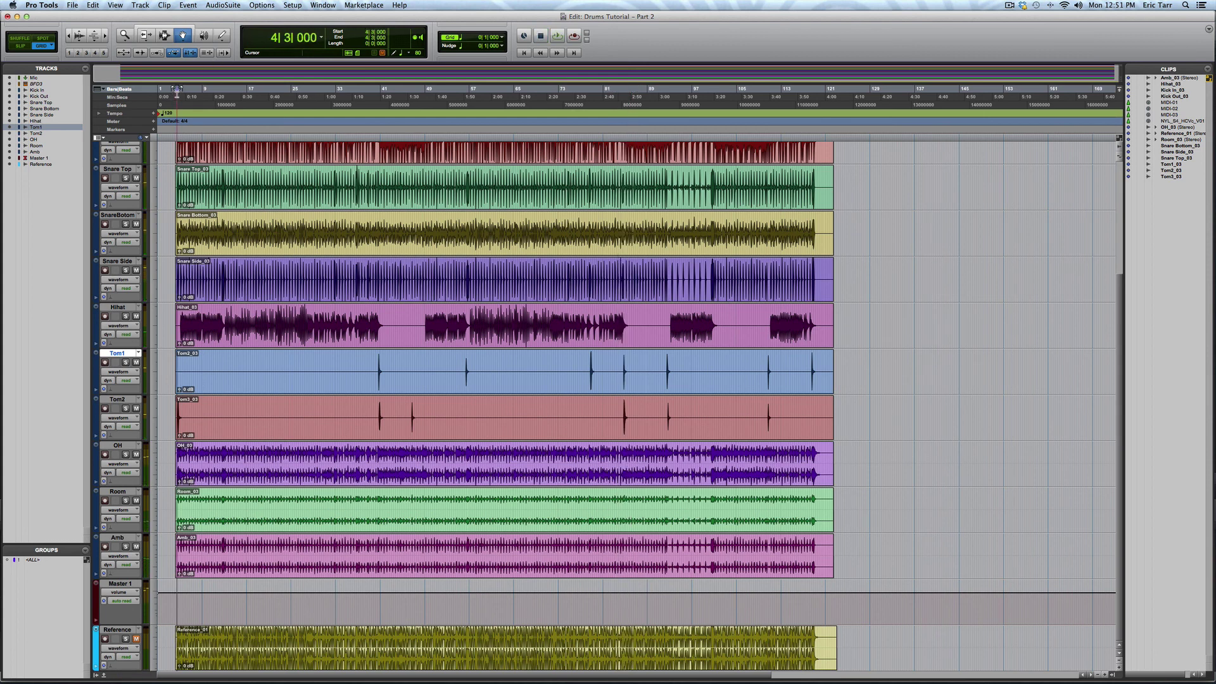
key("super+equal")
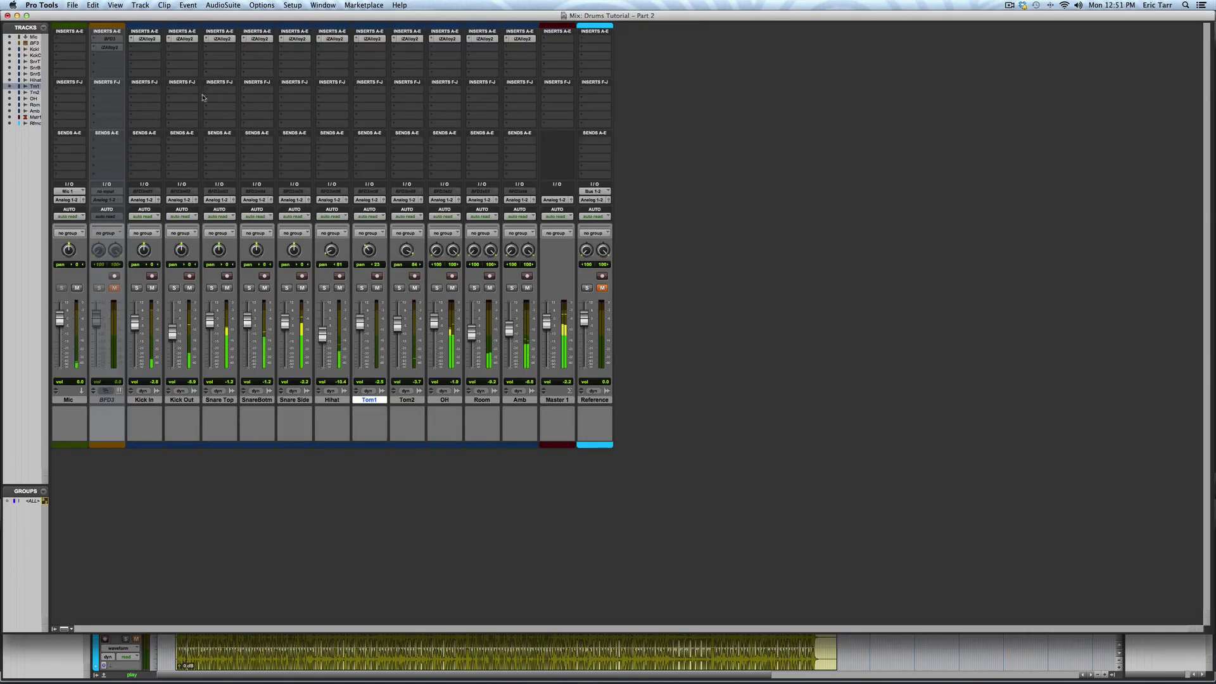
- In Kick In's Alloy 2 Dynamics 1 compressor, lengthen the attack to about 27 ms and raise the ratio to 2.7:1
left_click(155, 40)
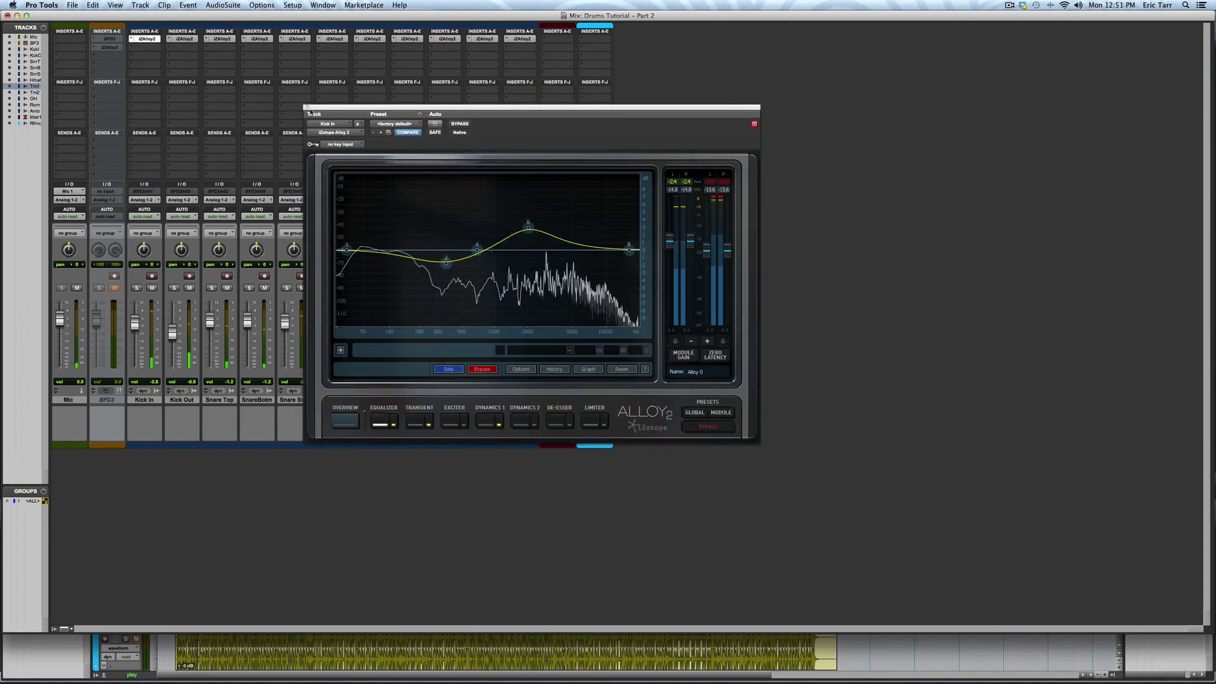
left_click(486, 423)
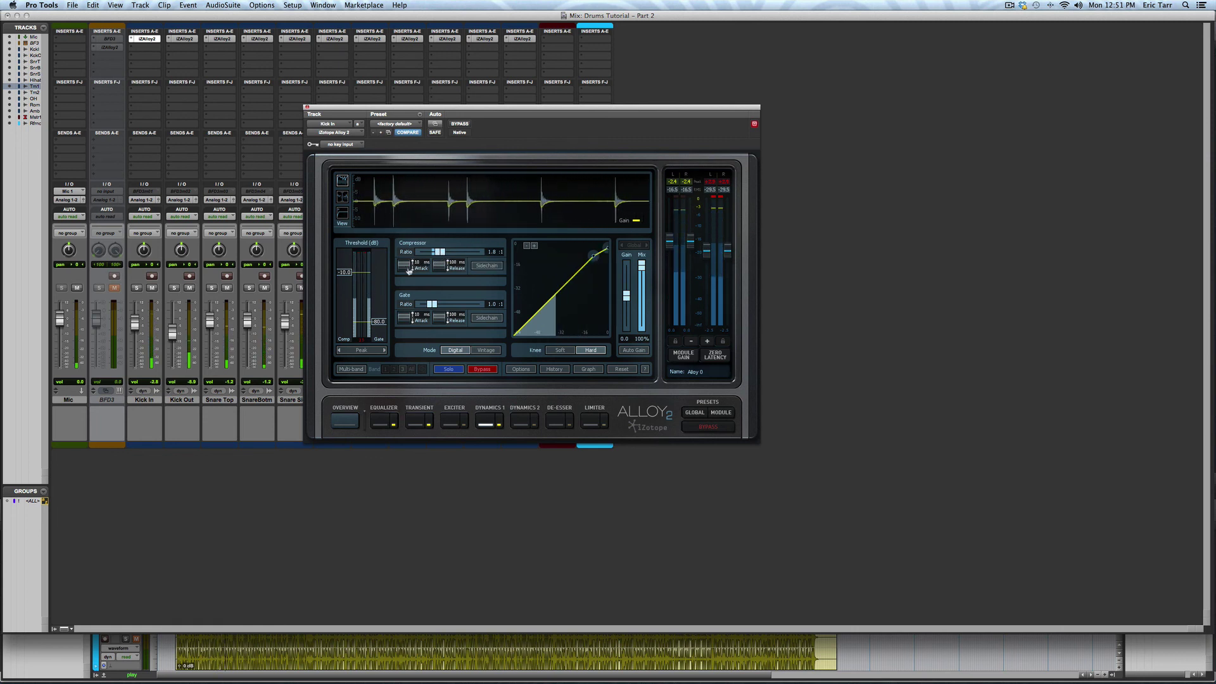
left_click_drag(408, 271, 409, 261)
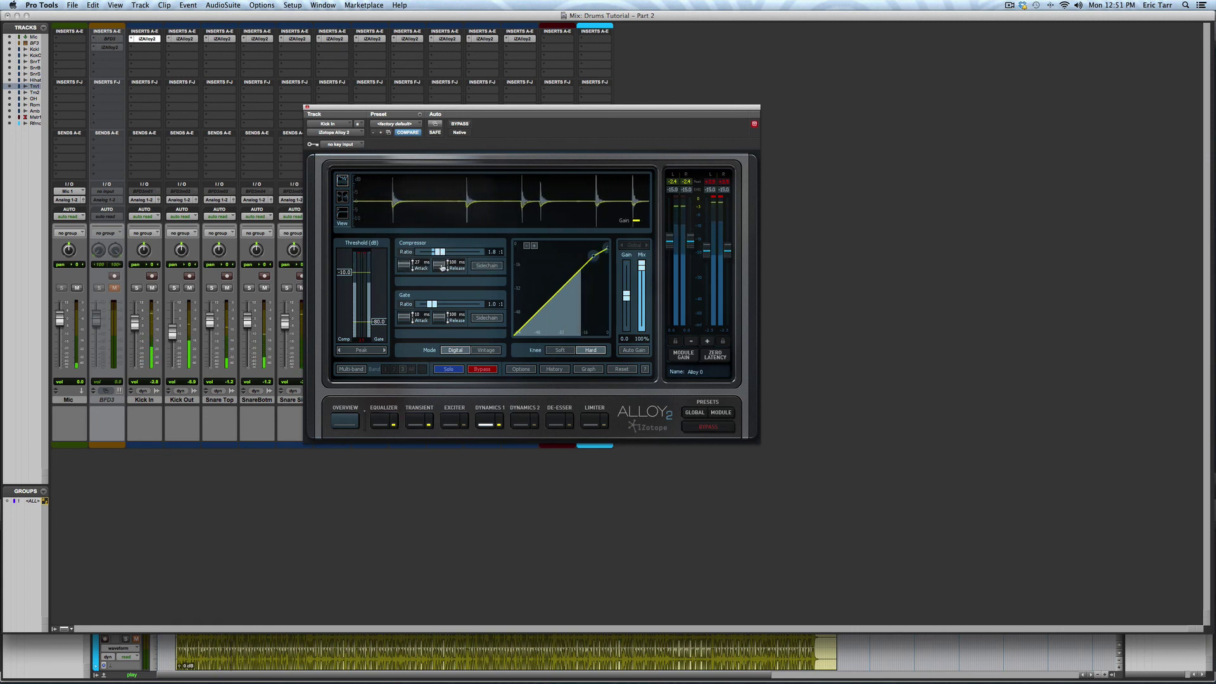
left_click_drag(445, 254, 449, 254)
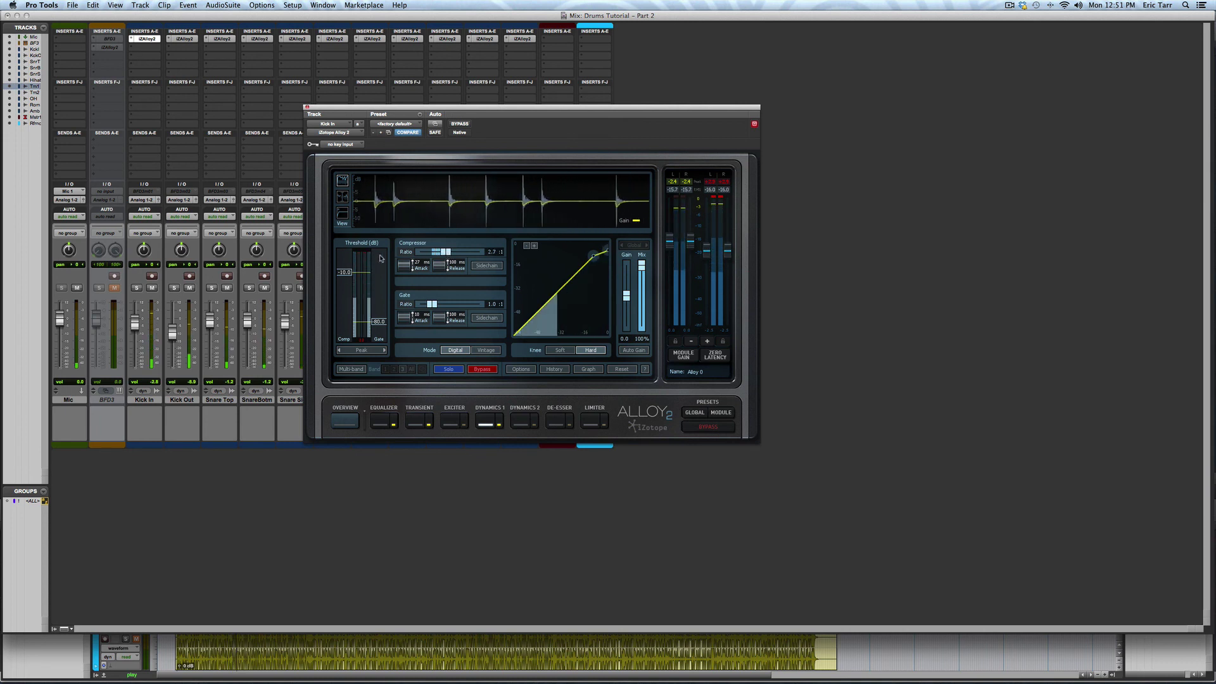
- Audition Snare Top in solo, return to the full mix, and inspect the track's Alloy 2 equalizer curve before closing the plug-in
left_click(212, 288)
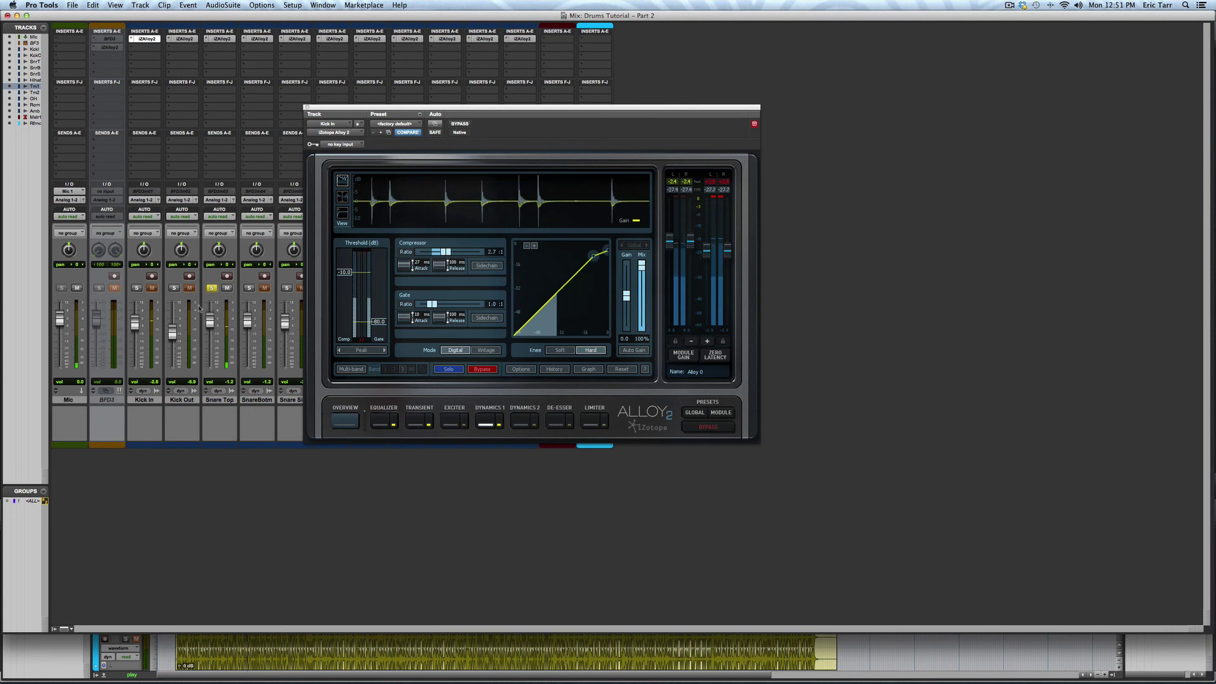
left_click(211, 288)
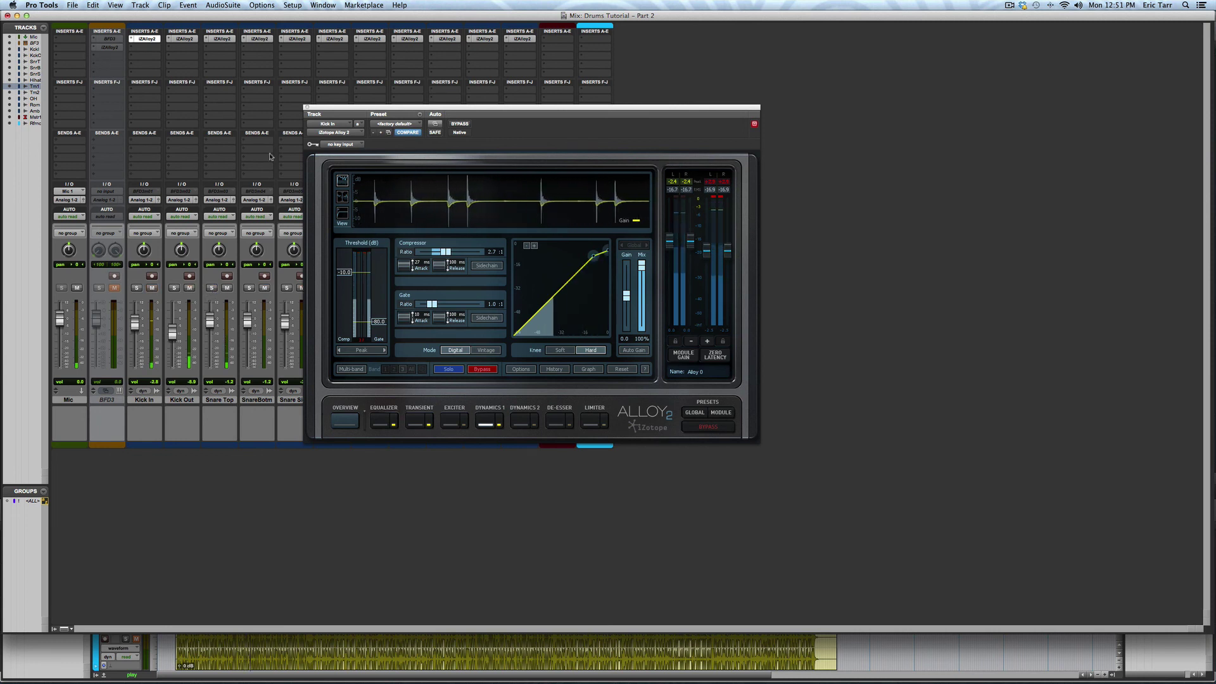
left_click(222, 39)
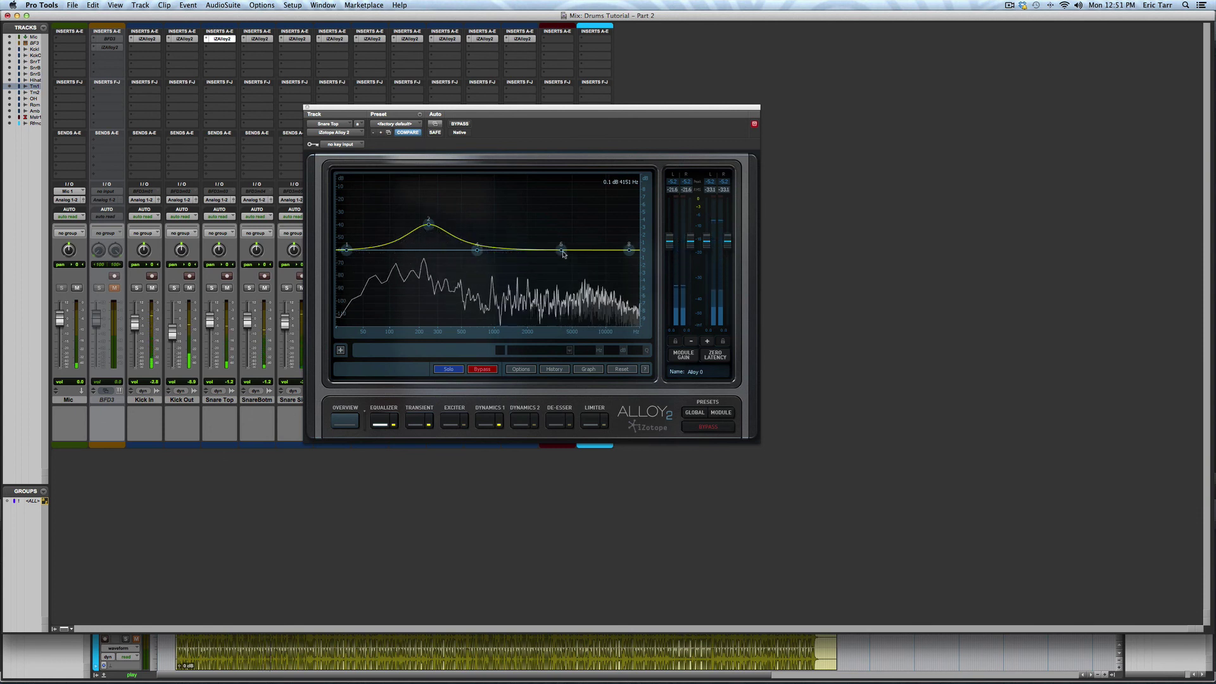
left_click(306, 106)
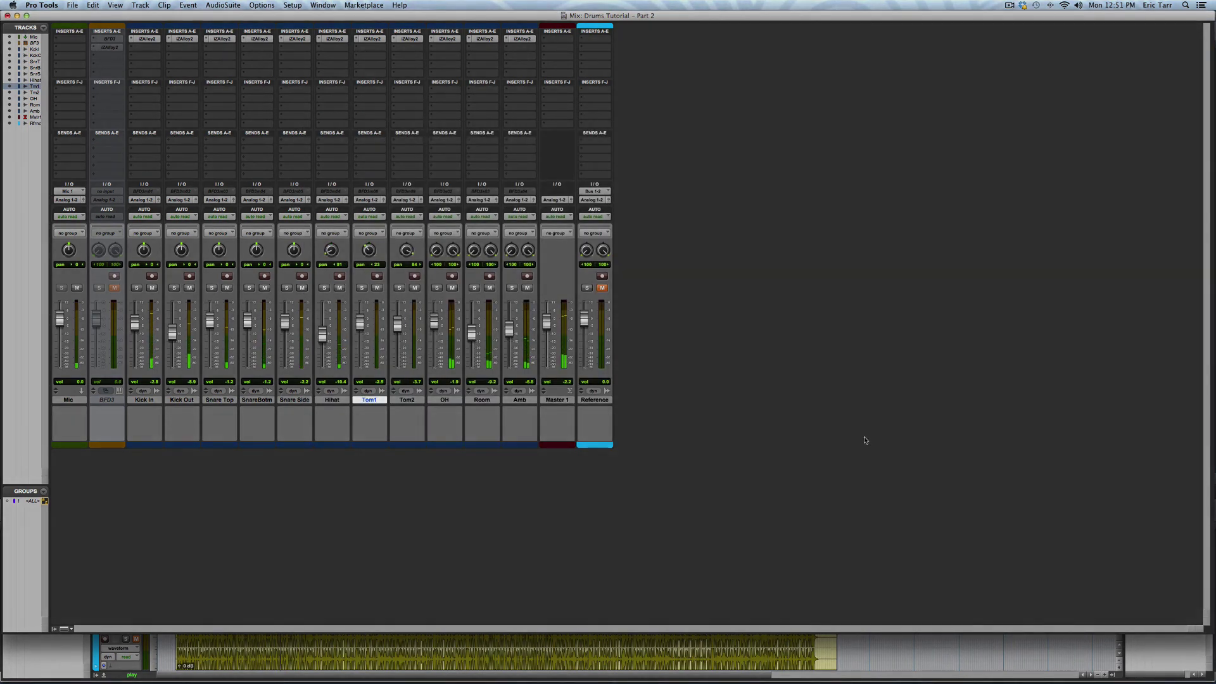